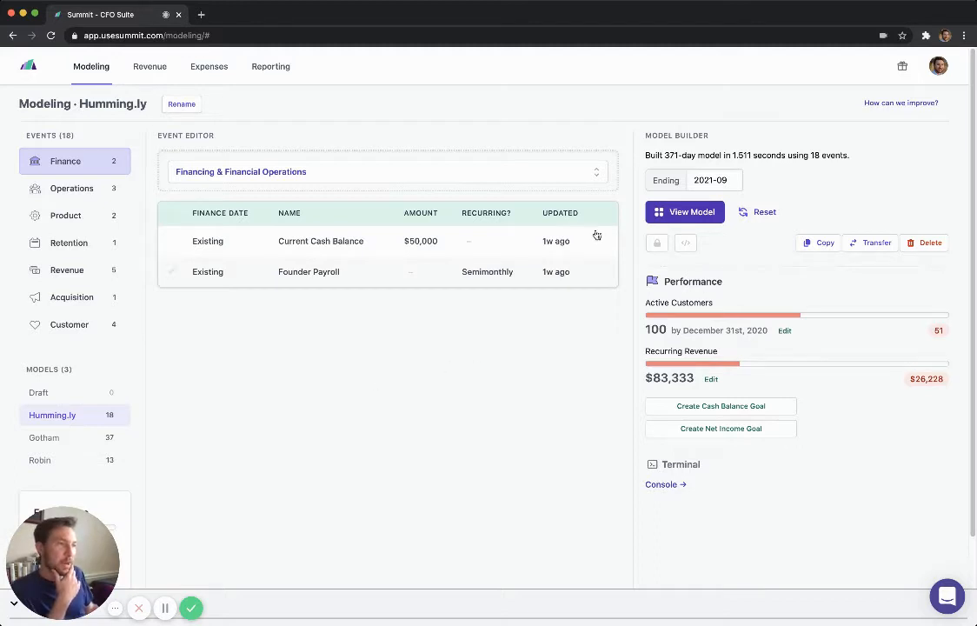
Step: Review the Humming.ly financial model's monthly figures through 2021-08, and close the model view
click(674, 218)
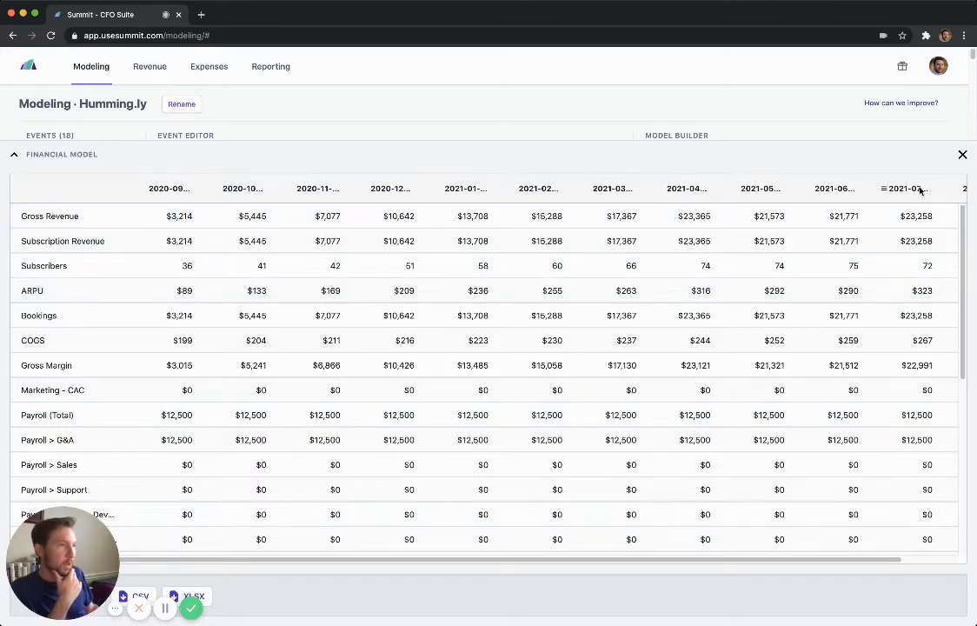
scroll(780, 561, right, 3)
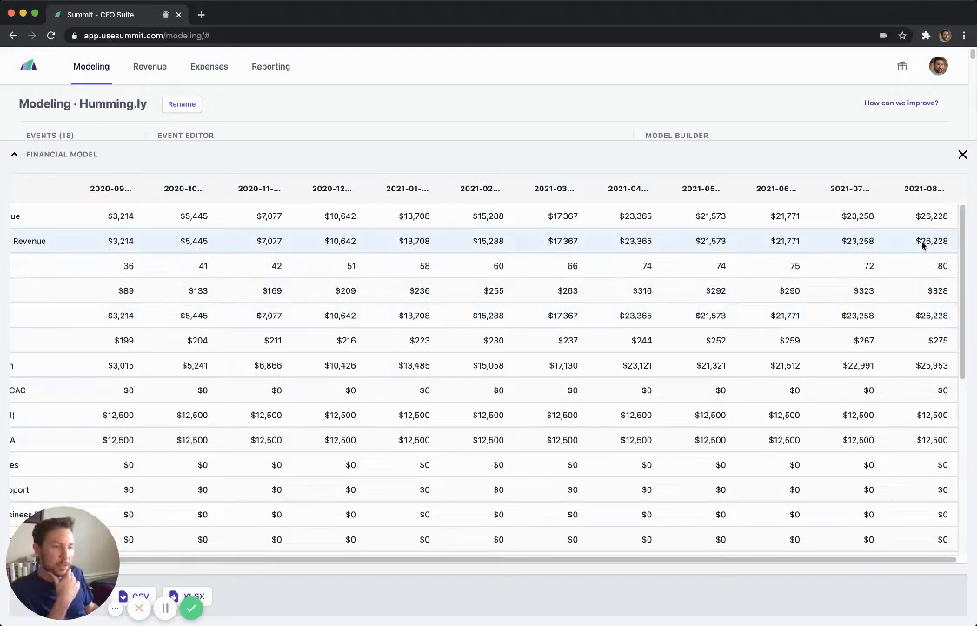
scroll(558, 562, left, 3)
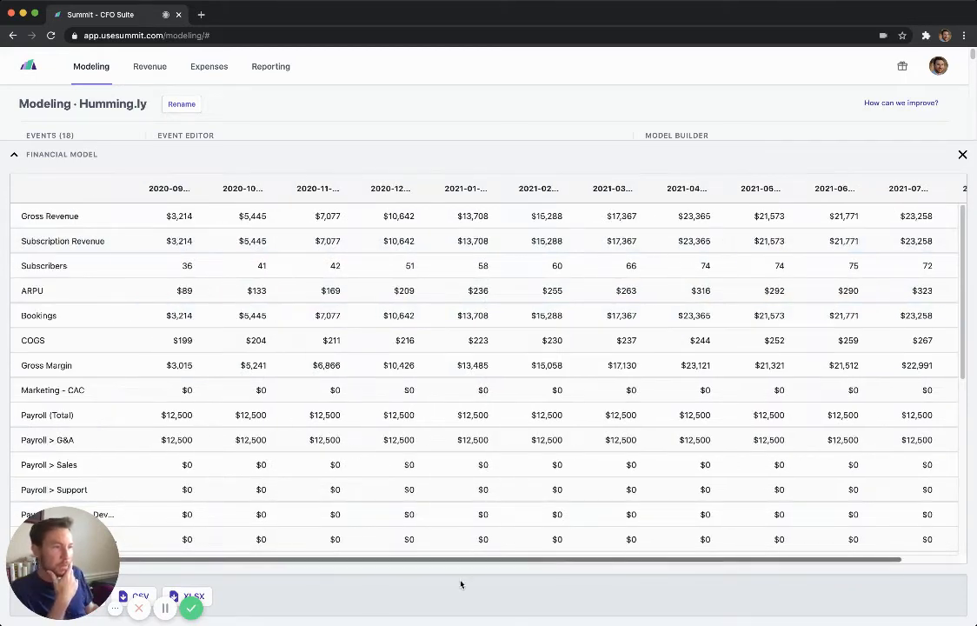
click(962, 154)
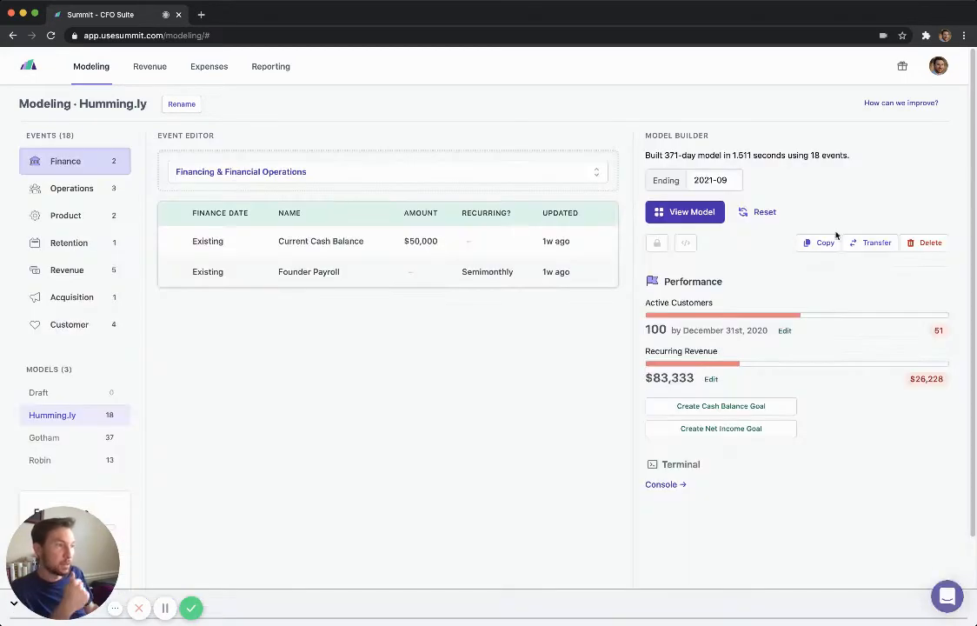
Step: Open the 2020-09-01 customer cohort to check its subscription plan split, and compare it with the monthly subscribers in the financial model
click(100, 329)
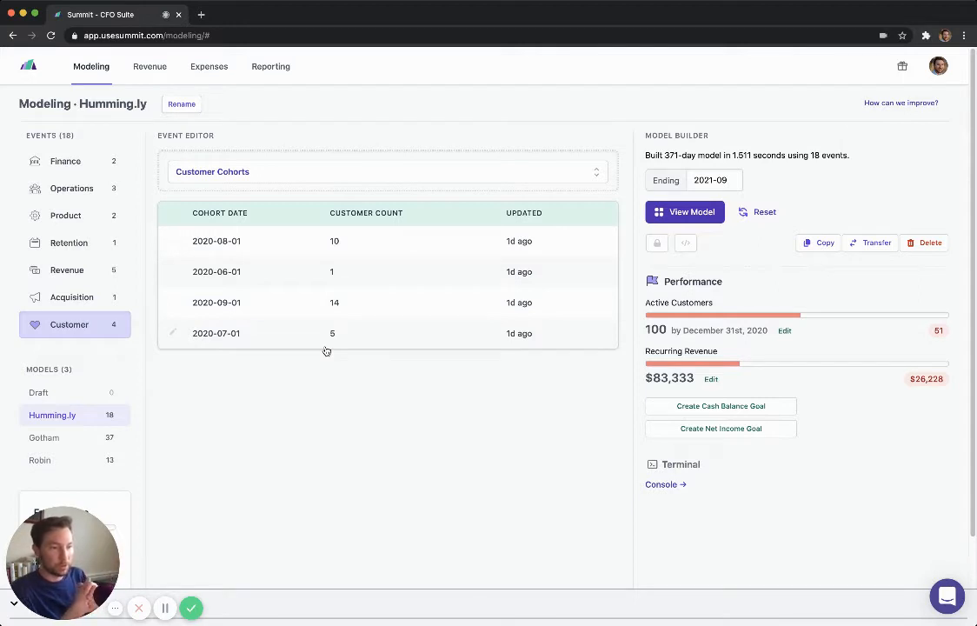
click(302, 309)
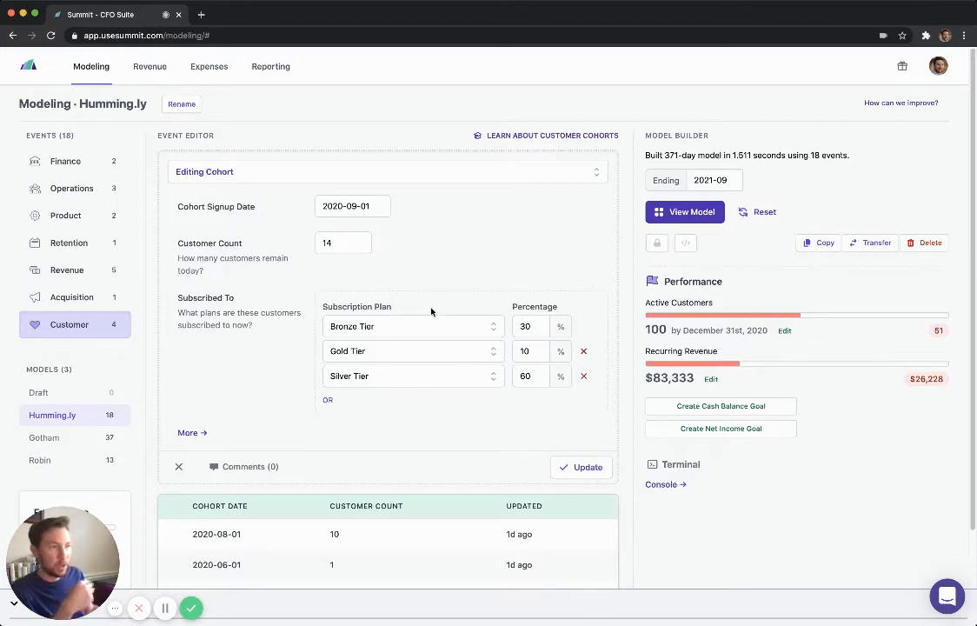
click(700, 212)
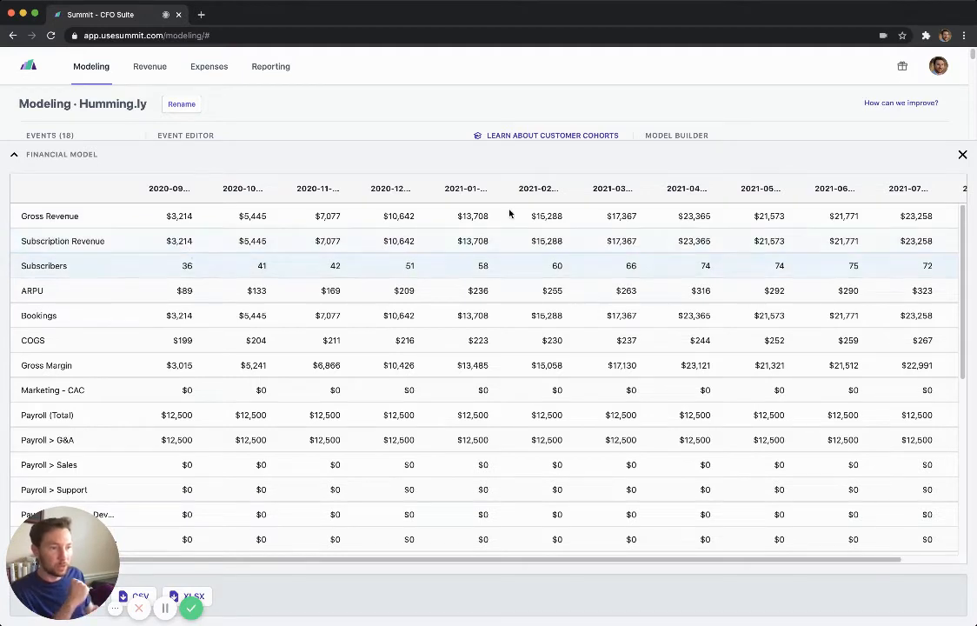
click(962, 153)
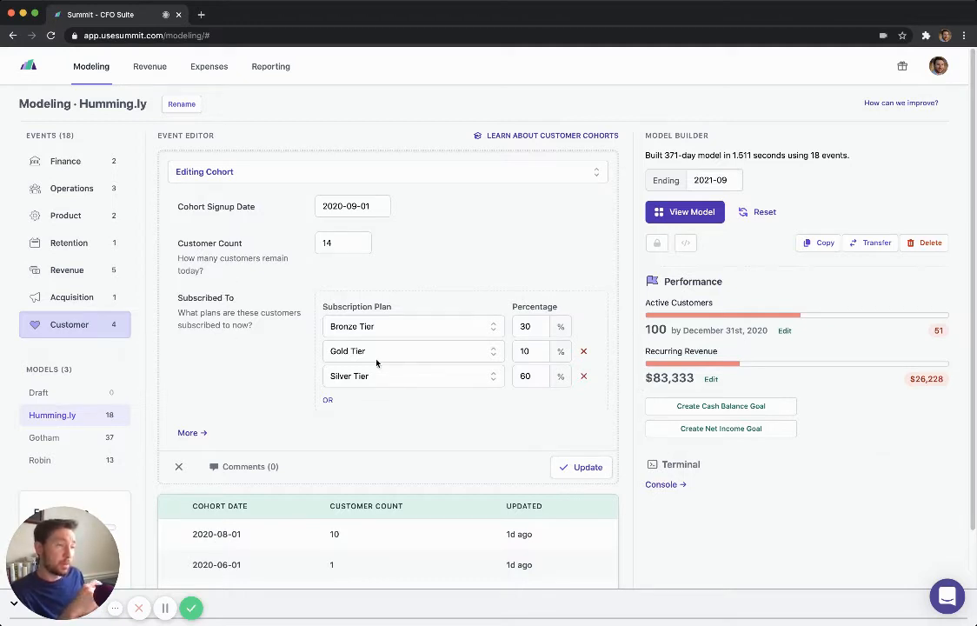
Step: Inspect the Self-Service Customers retention curve and close it without changing it
click(103, 243)
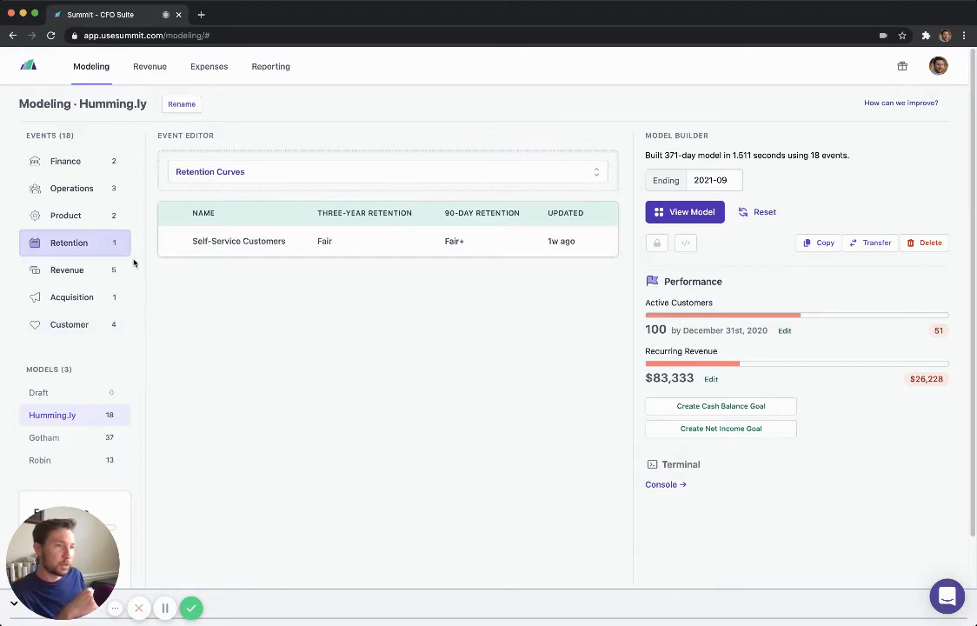
click(289, 243)
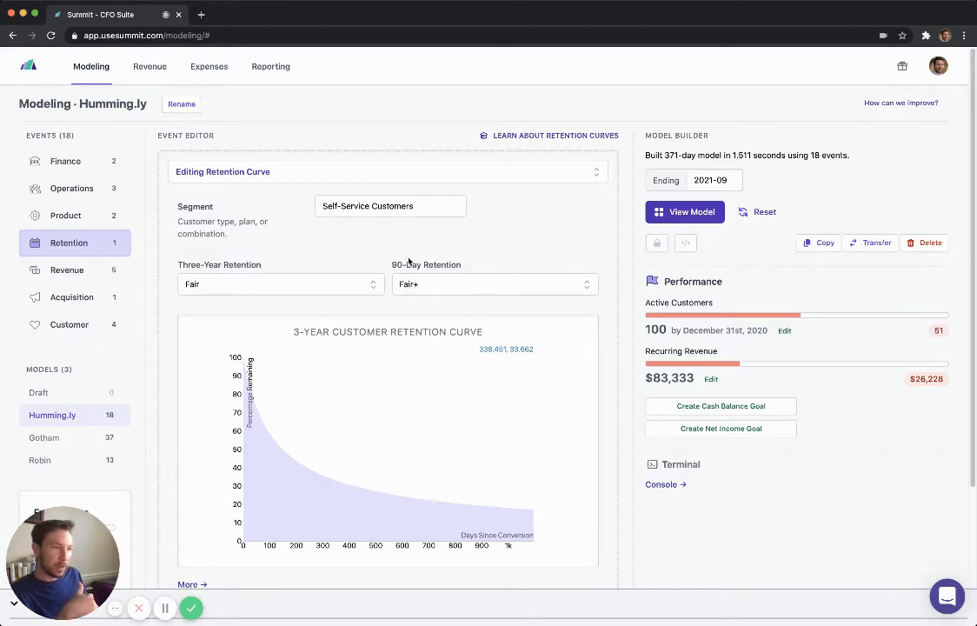
scroll(408, 261, down, 3)
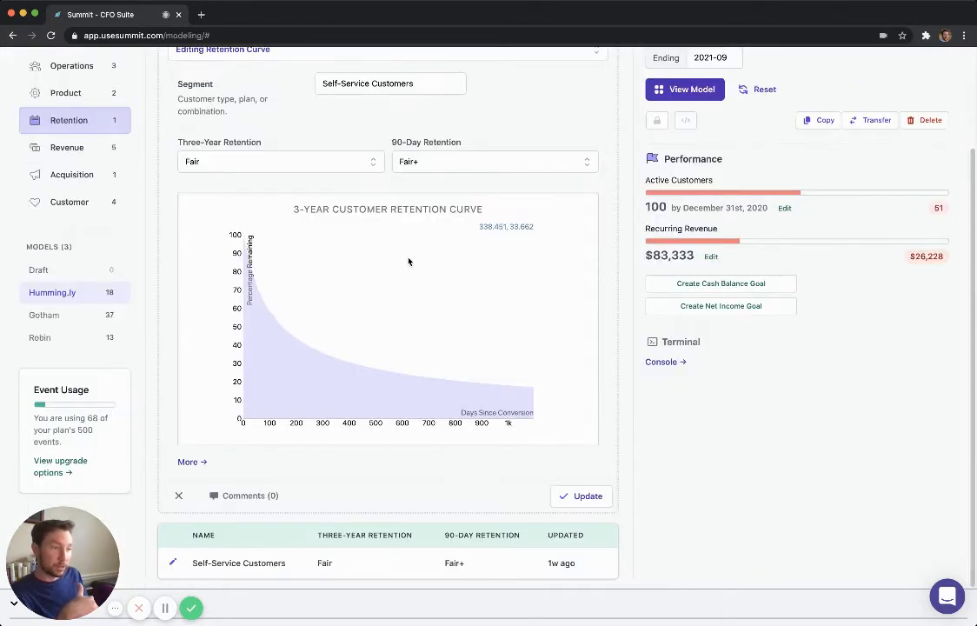
click(189, 492)
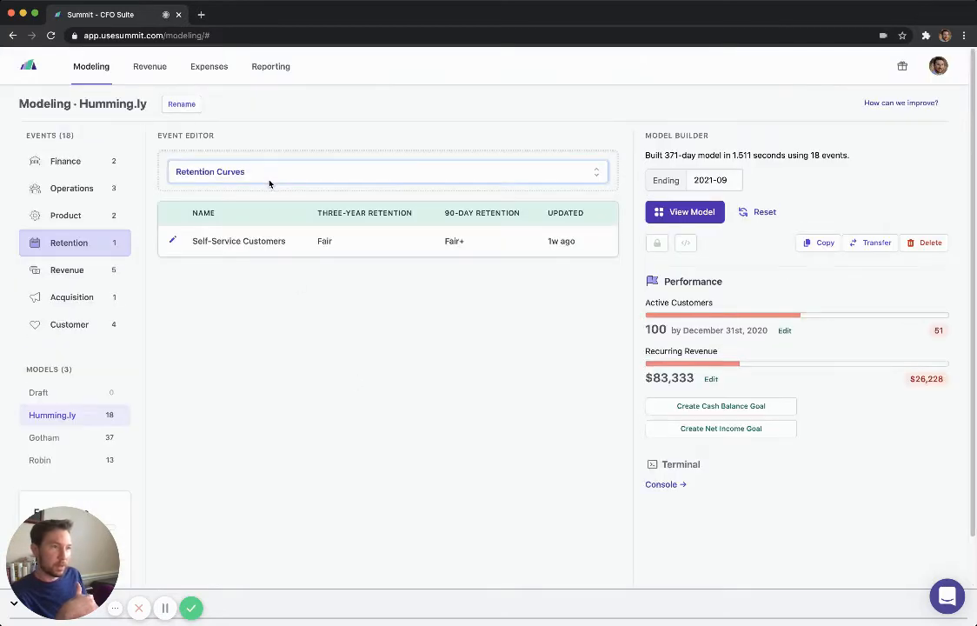
Step: Start a new retention curve for the segment Gold Tier
click(363, 227)
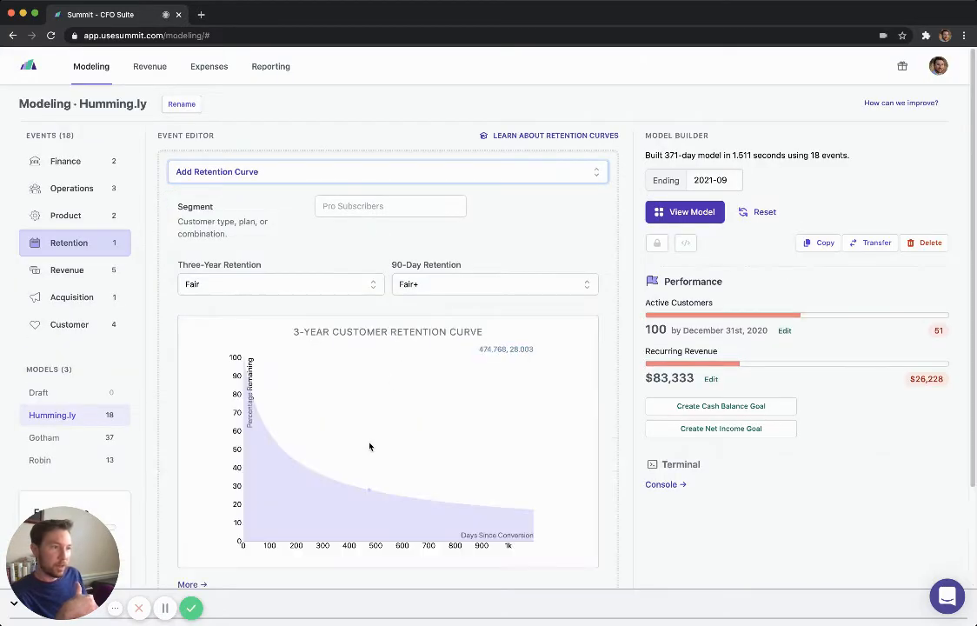
scroll(369, 446, down, 2)
click(353, 133)
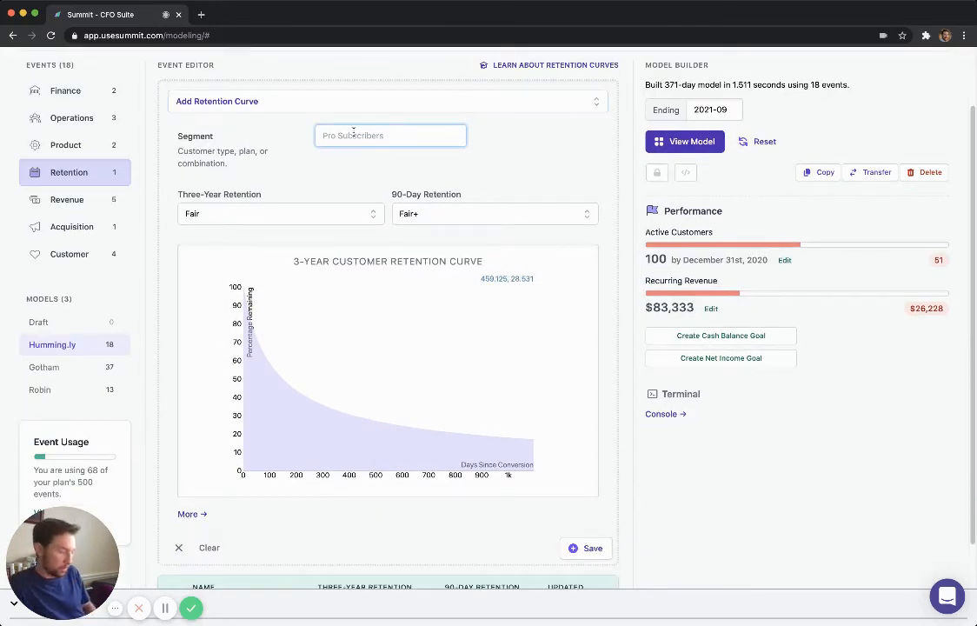
text(Gold Tier)
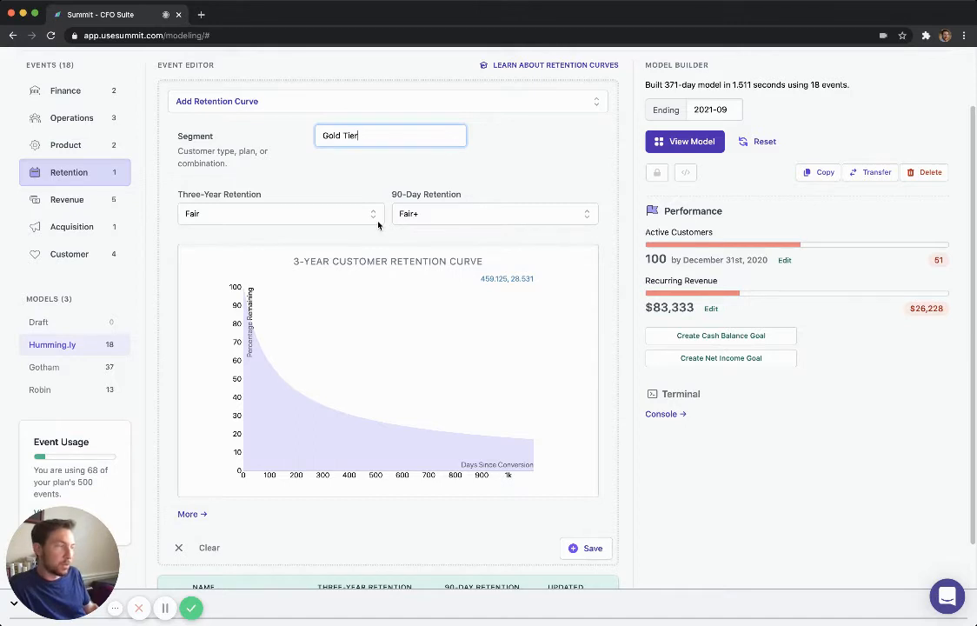
click(438, 192)
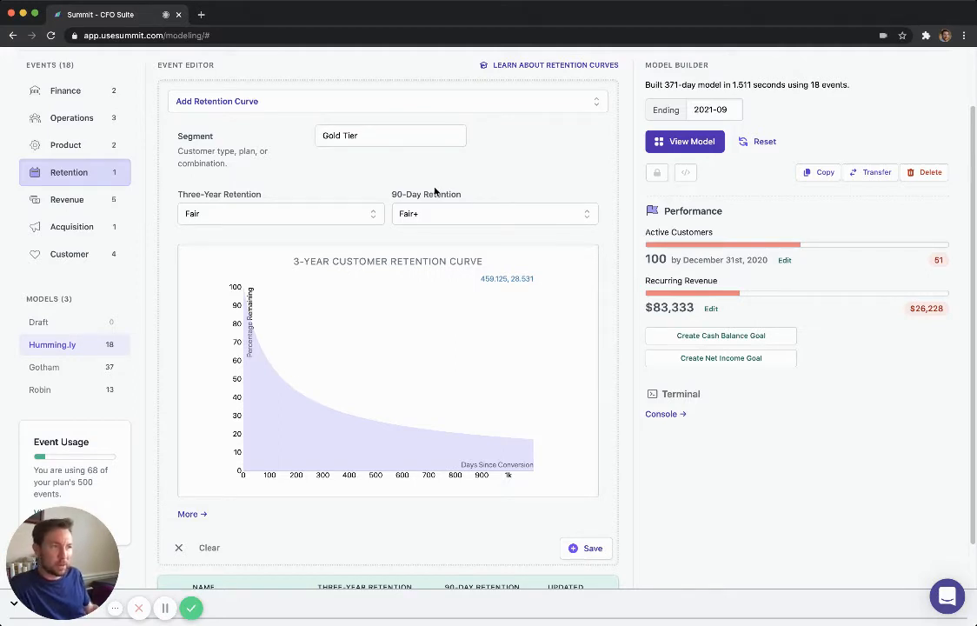
scroll(435, 194, down, 2)
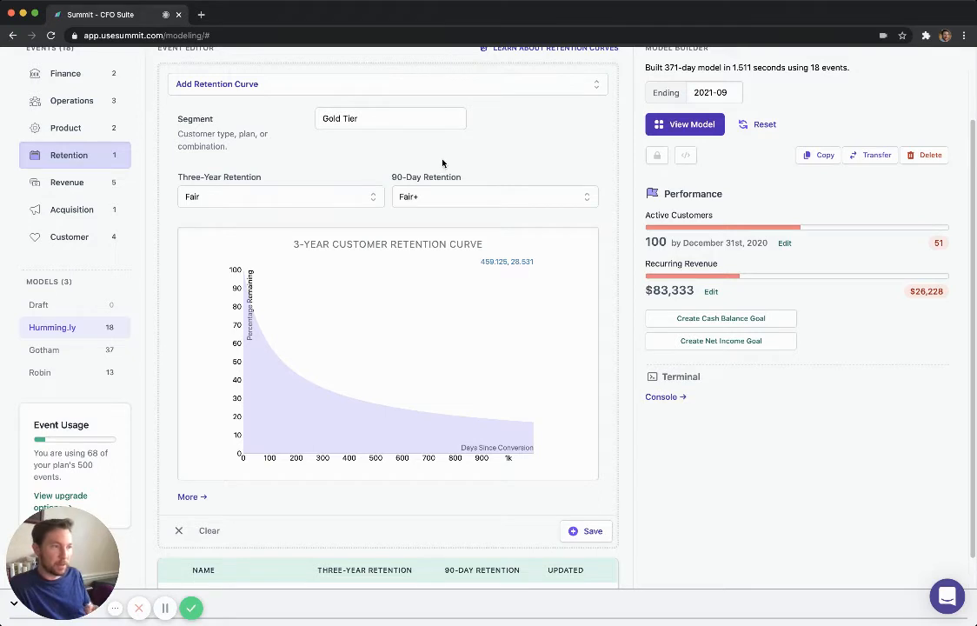
scroll(441, 165, down, 4)
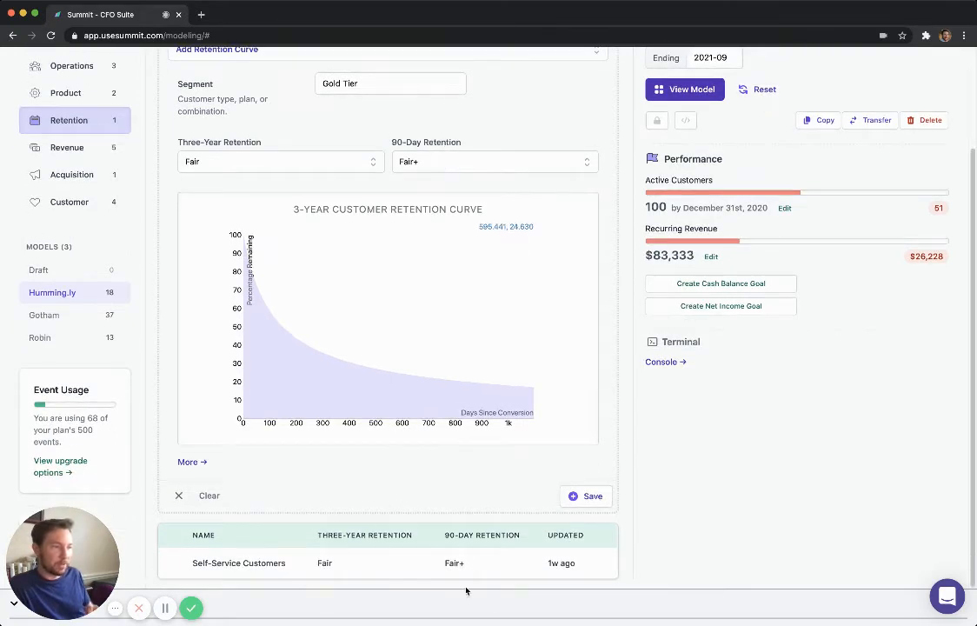
scroll(412, 448, up, 3)
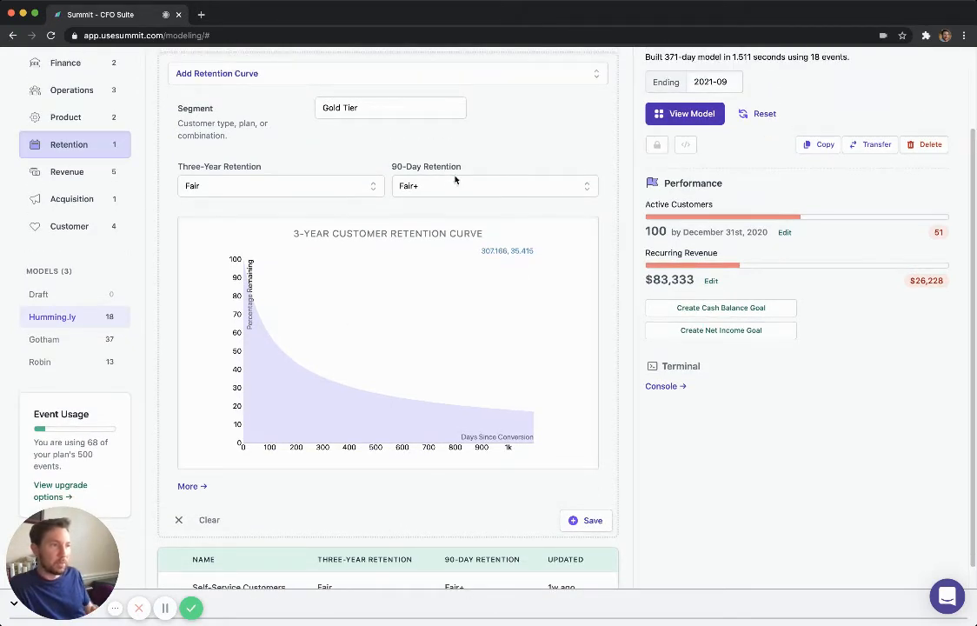
Step: Set the Gold Tier curve's three-year retention to Strong and save the curve
click(357, 192)
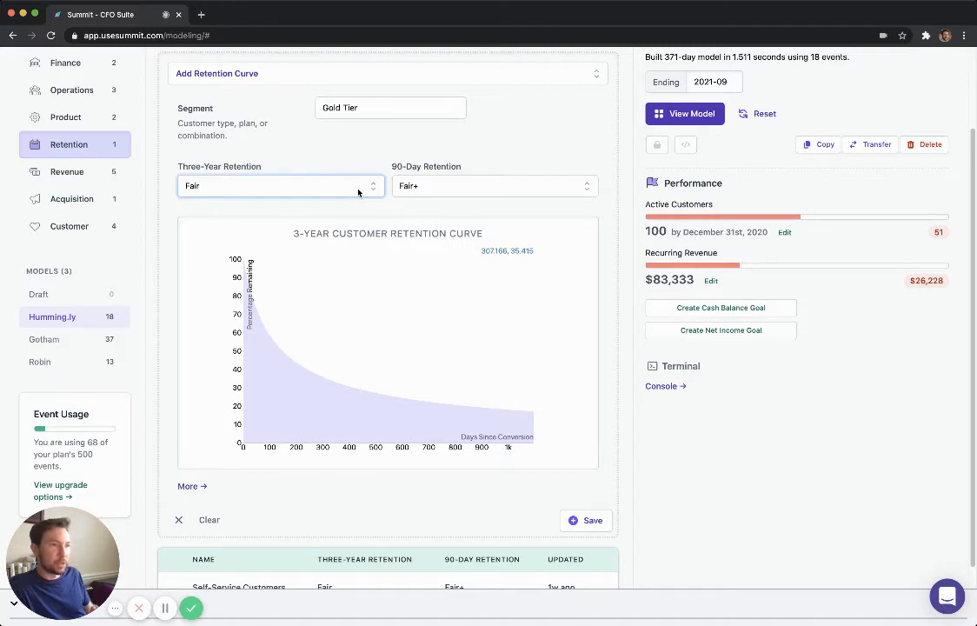
key(s)
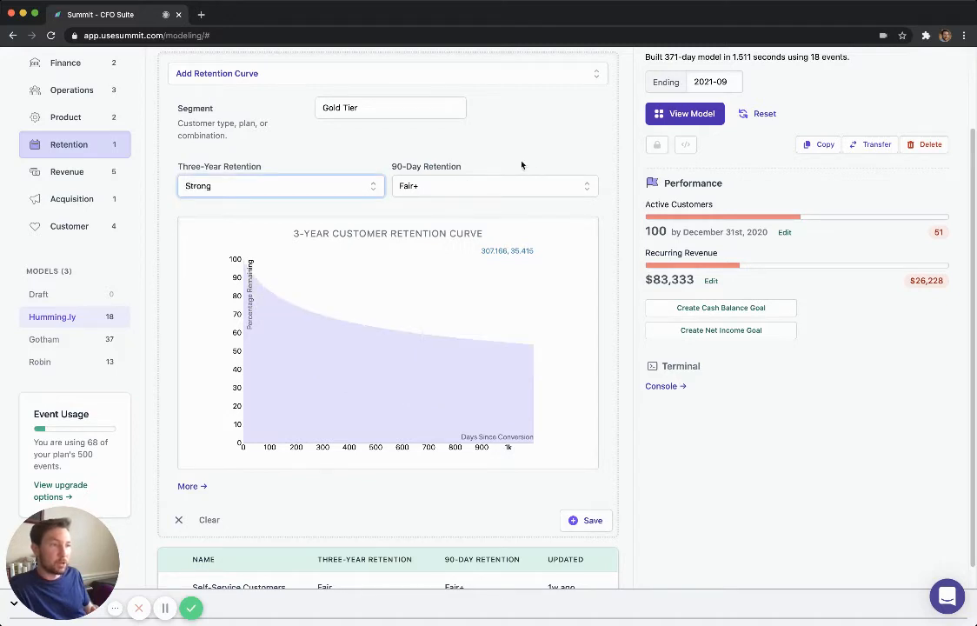
click(524, 161)
scroll(443, 200, down, 2)
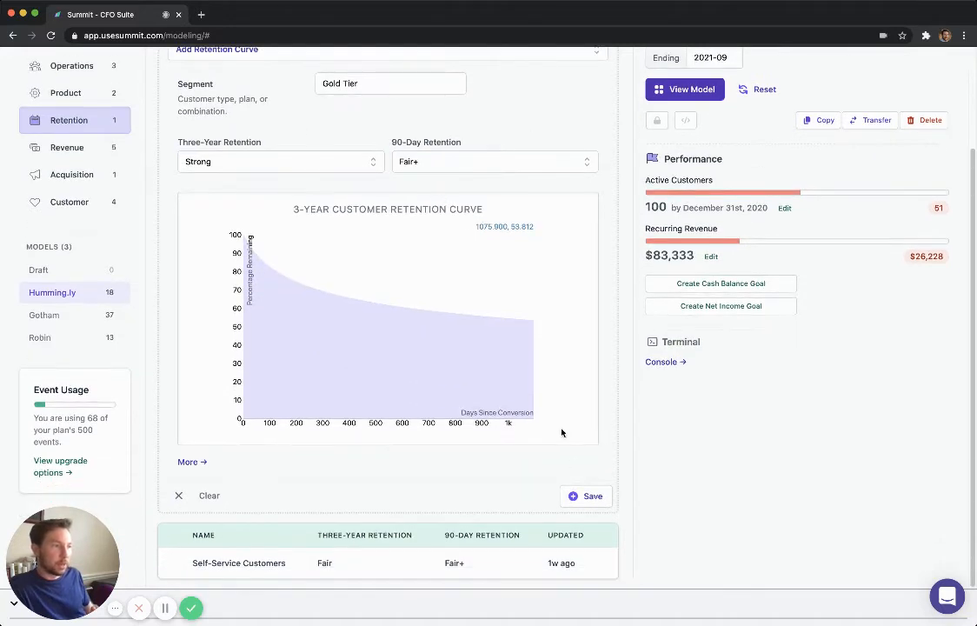
click(586, 496)
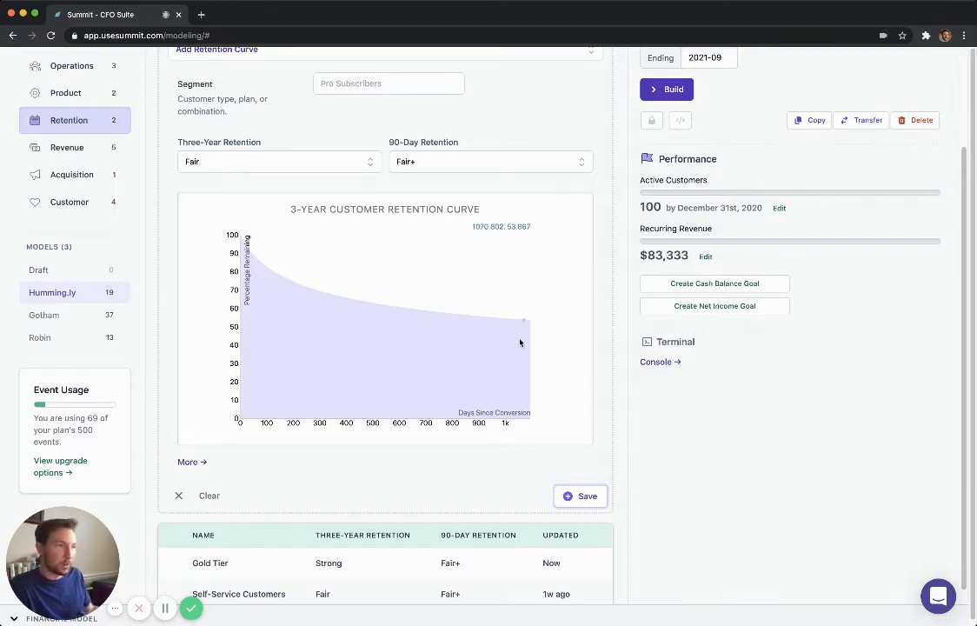
scroll(344, 331, down, 1)
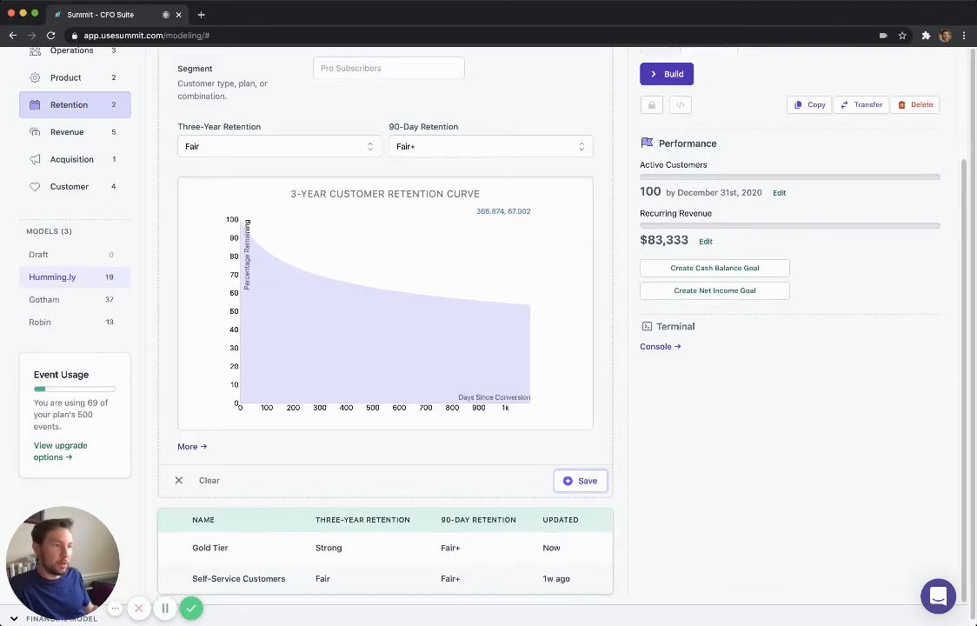
Step: Enter Bronze Tier as the segment of another new retention curve
scroll(331, 248, up, 3)
click(338, 198)
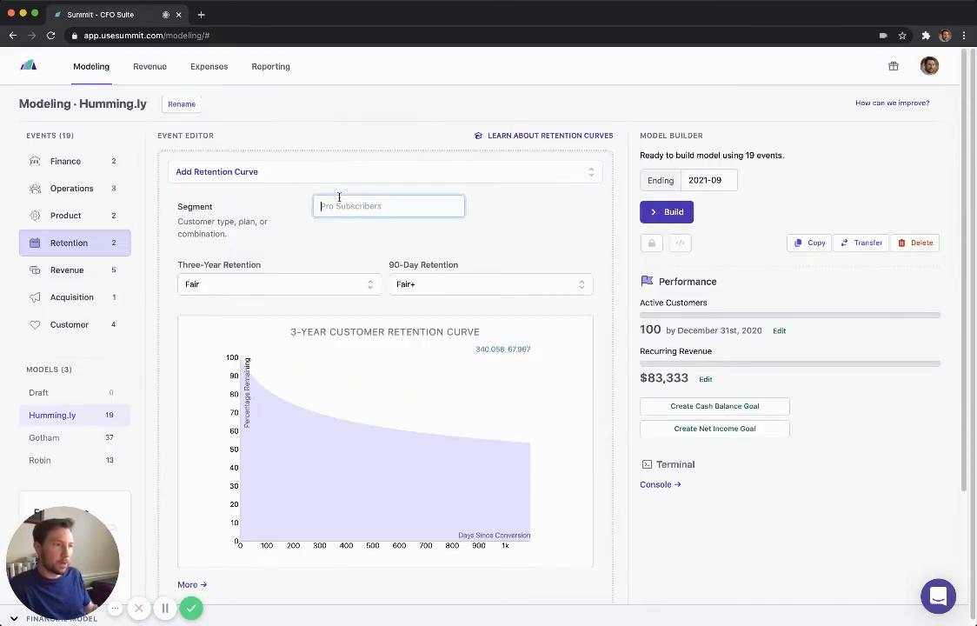
text(Bronze Tier)
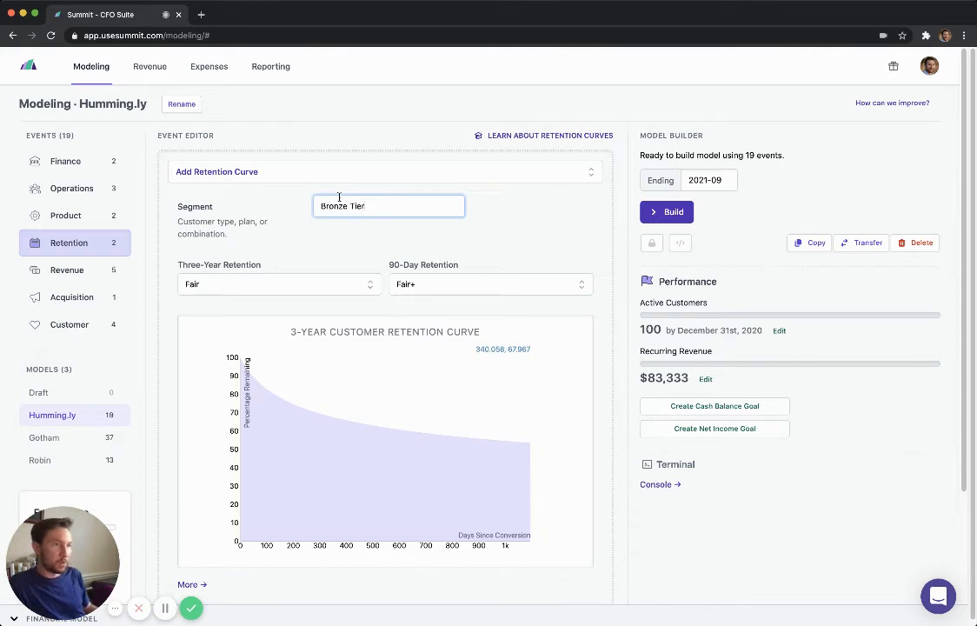
Step: Try Fair as the Bronze Tier curve's 90-day retention, and set it back to Fair+
click(487, 215)
scroll(499, 246, down, 1)
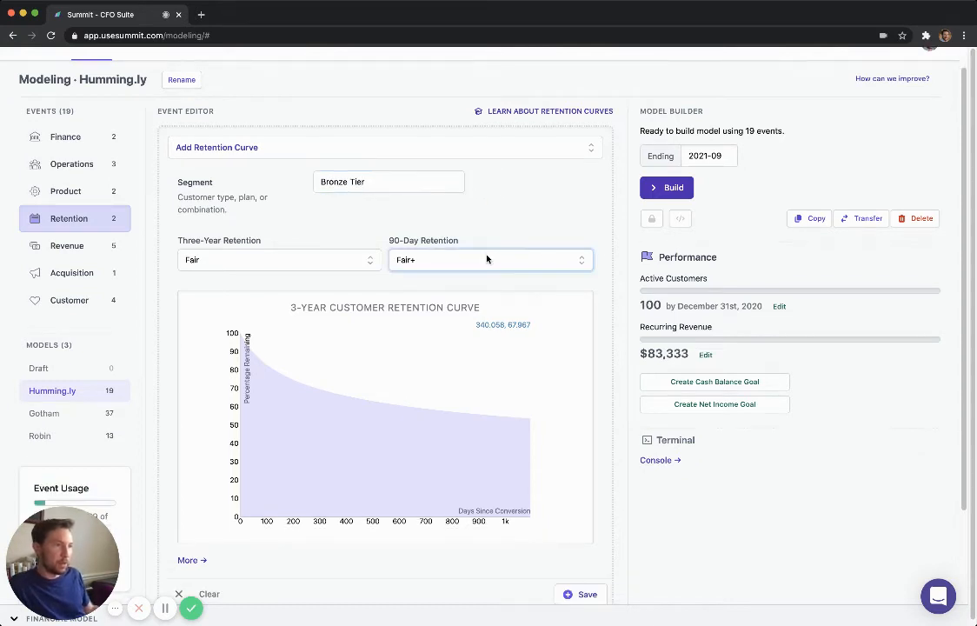
click(487, 258)
click(471, 243)
scroll(521, 217, down, 3)
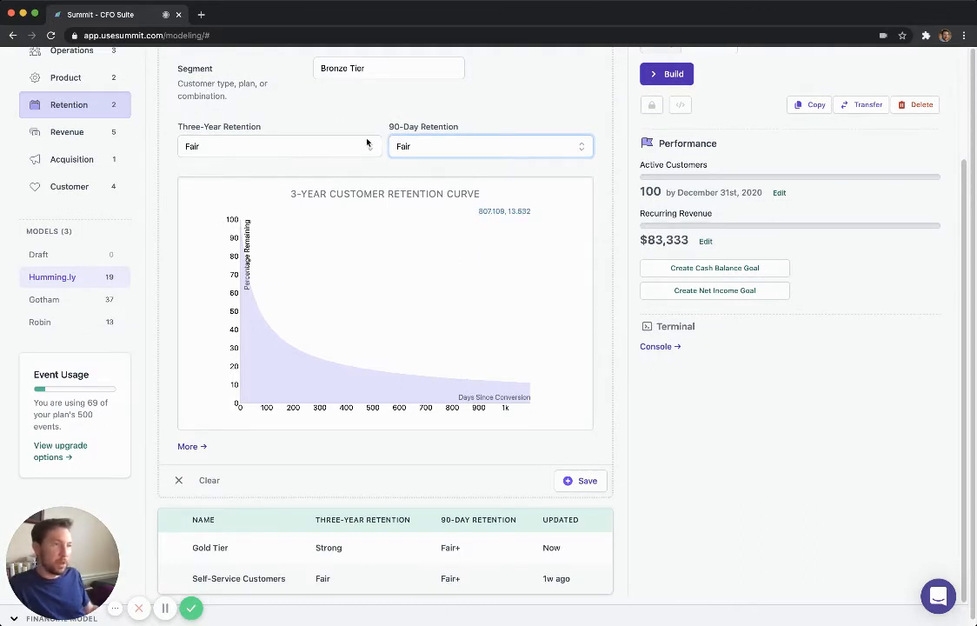
click(414, 135)
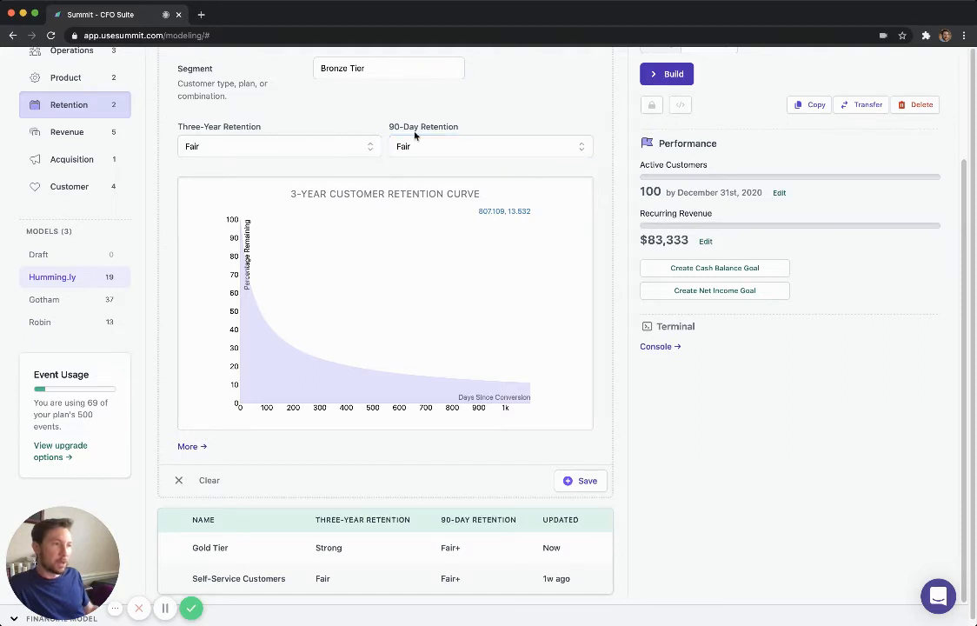
click(416, 136)
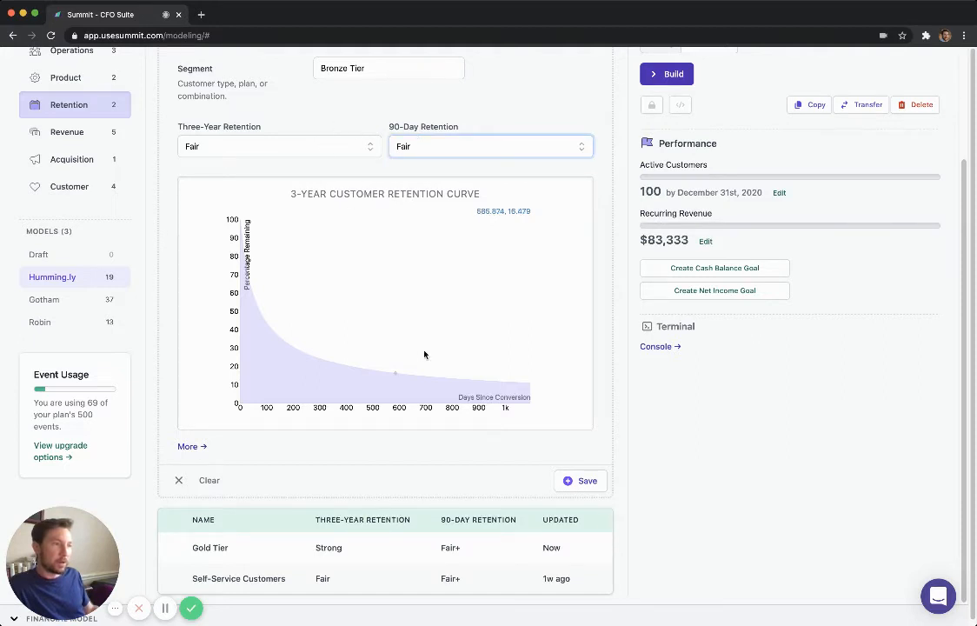
click(447, 146)
click(449, 136)
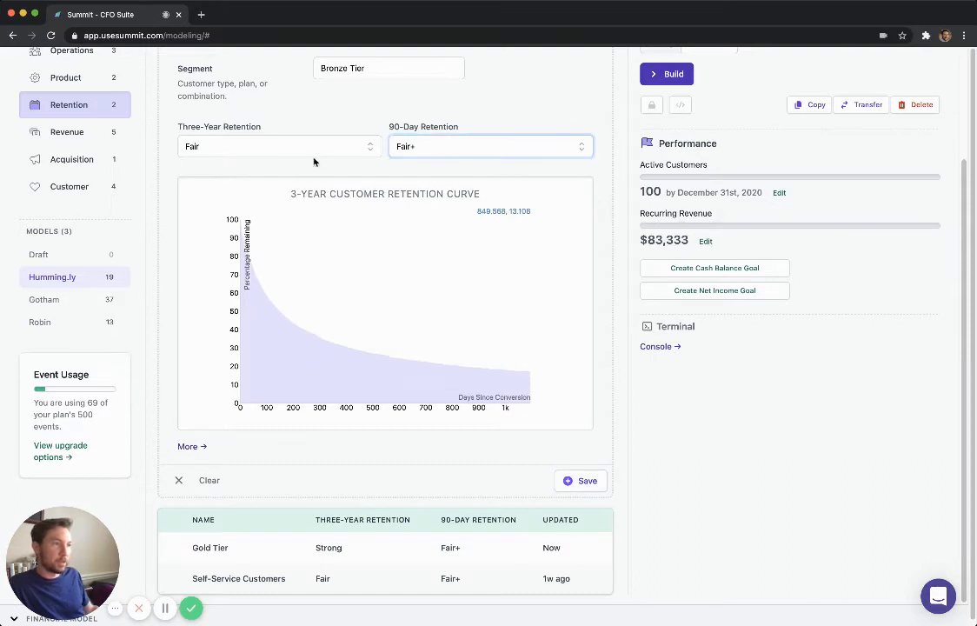
Step: Set the Bronze Tier curve's three-year retention to Fair- and save the curve
click(327, 148)
click(322, 160)
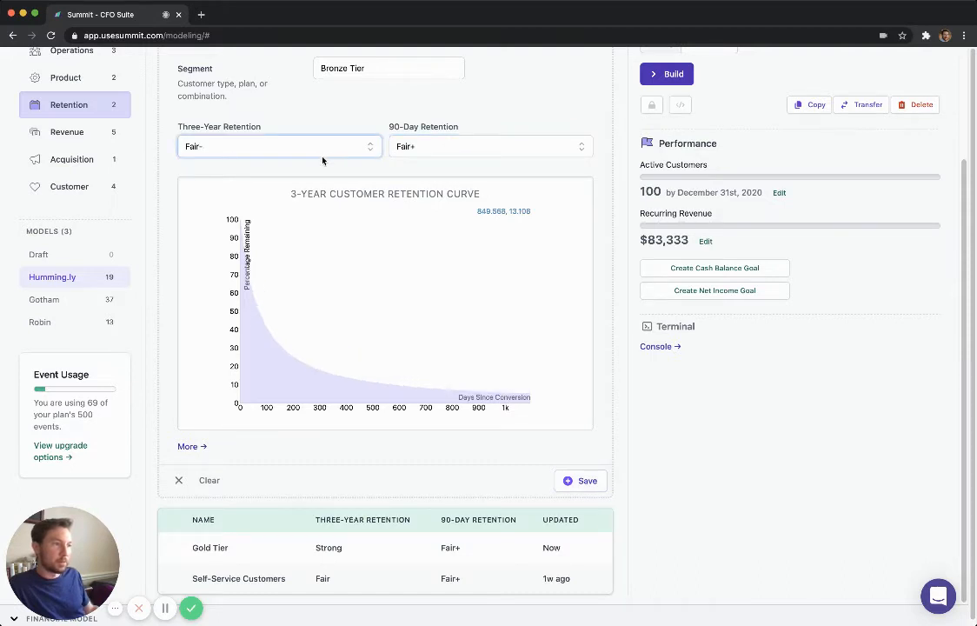
click(575, 480)
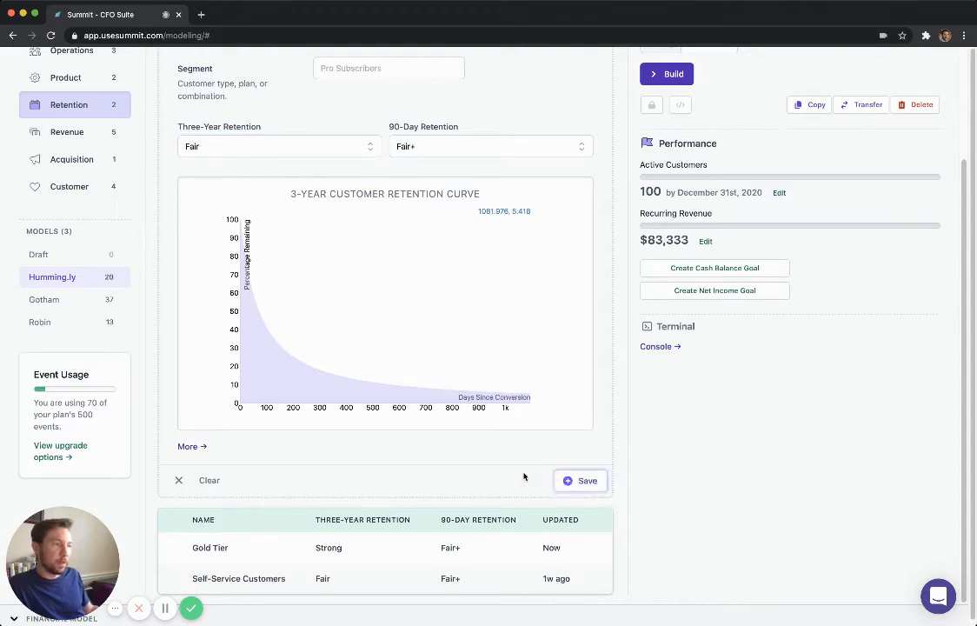
scroll(506, 397, down, 1)
Step: Enter Silver Tier as the segment of the next new retention curve
scroll(506, 397, up, 4)
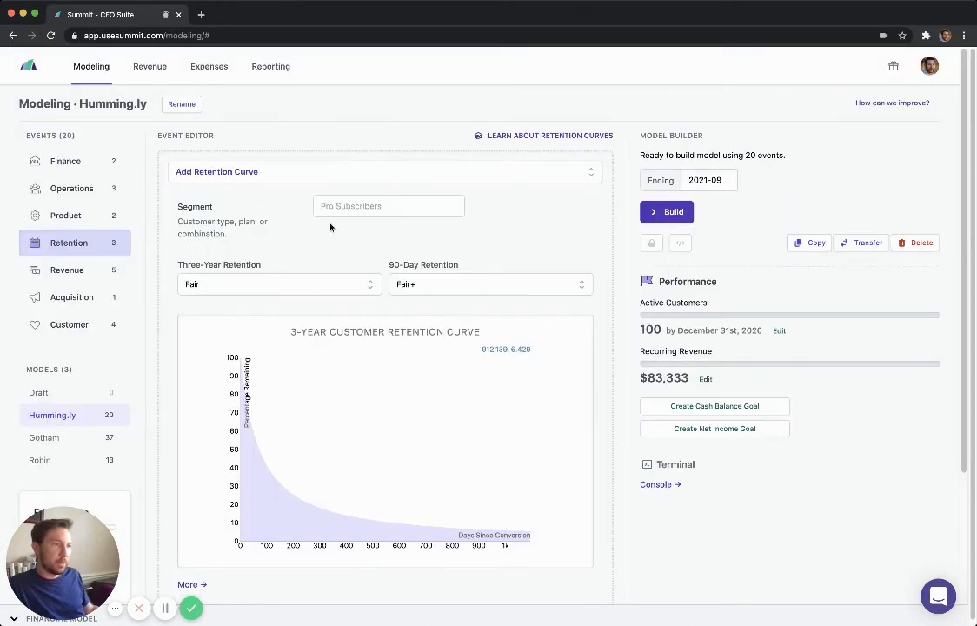
click(321, 206)
text(Silver Tier)
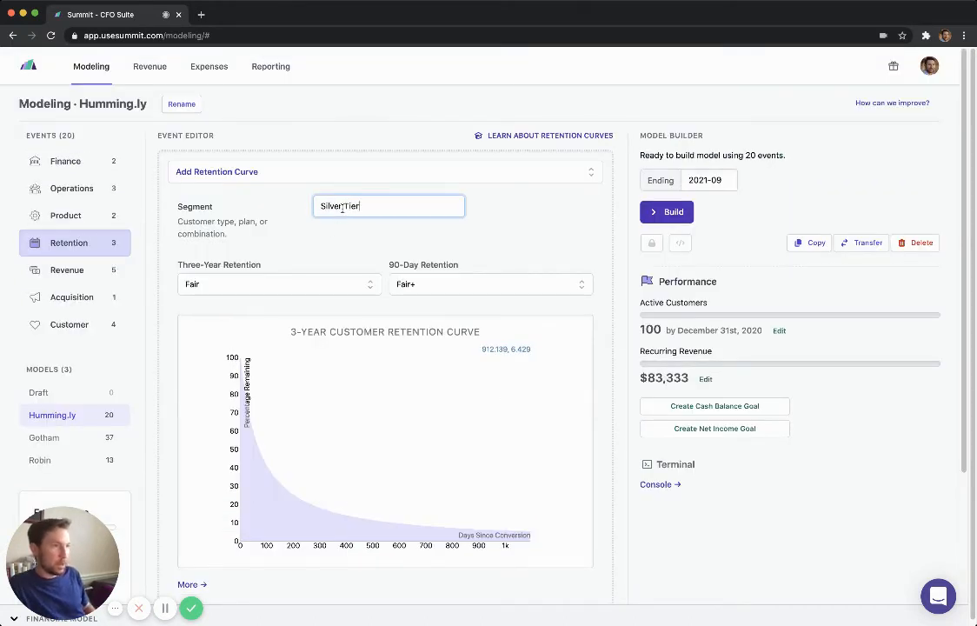
Step: Set the Silver Tier curve's 90-day retention to Strong- and save the curve
click(467, 257)
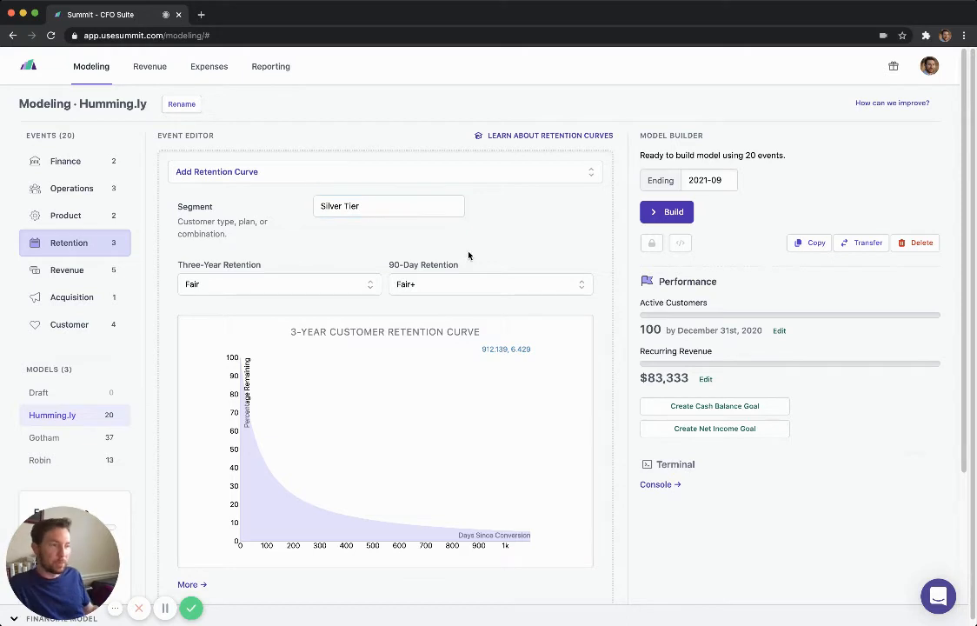
click(341, 283)
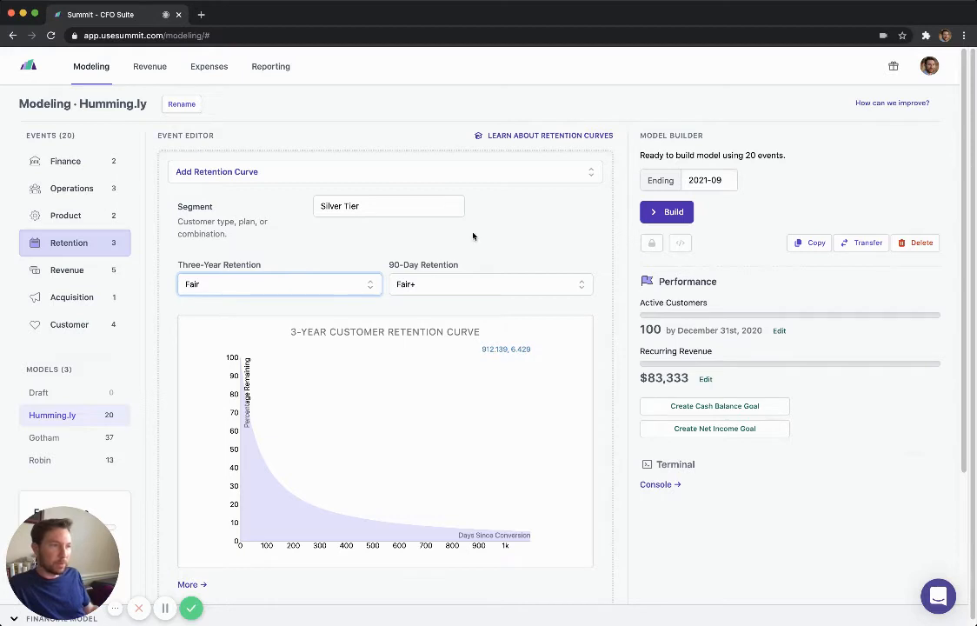
click(520, 255)
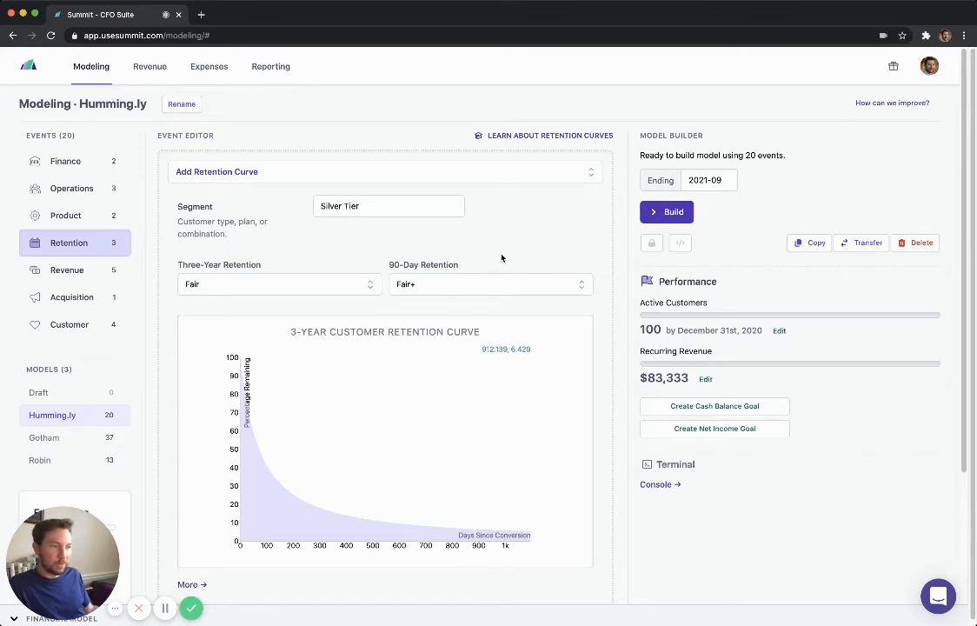
scroll(502, 258, down, 3)
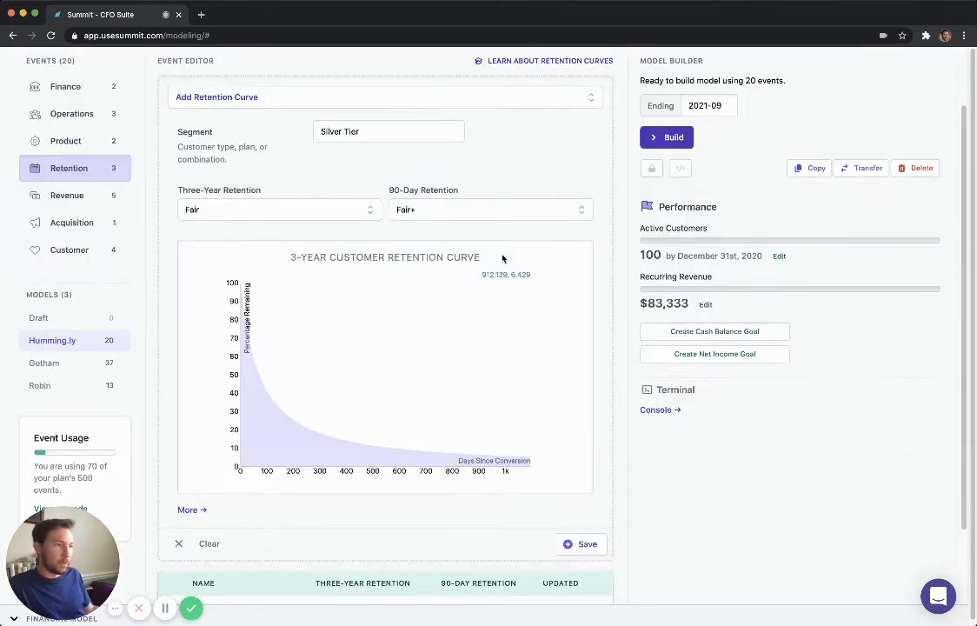
scroll(519, 315, down, 1)
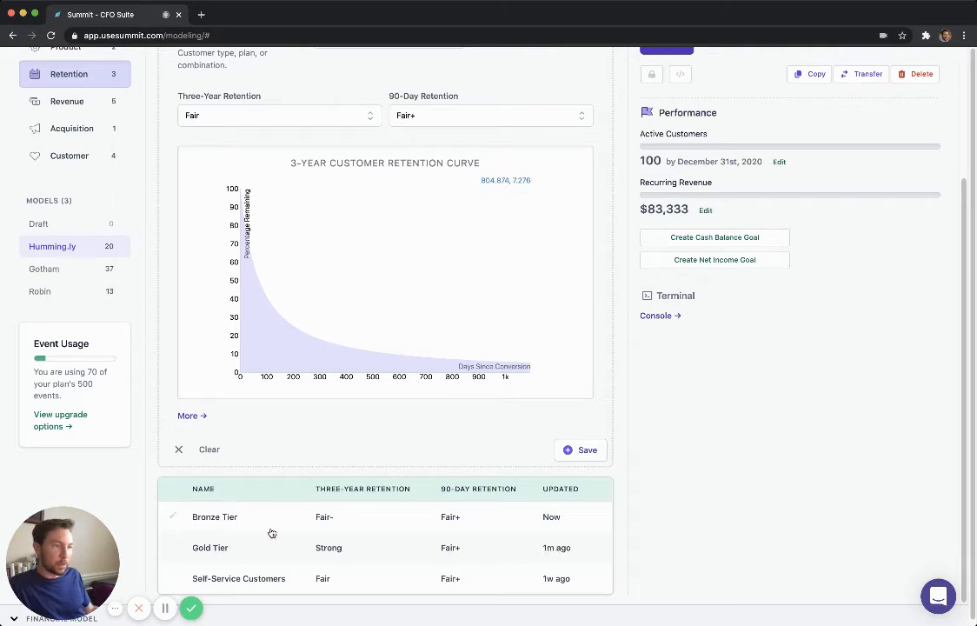
scroll(367, 347, up, 1)
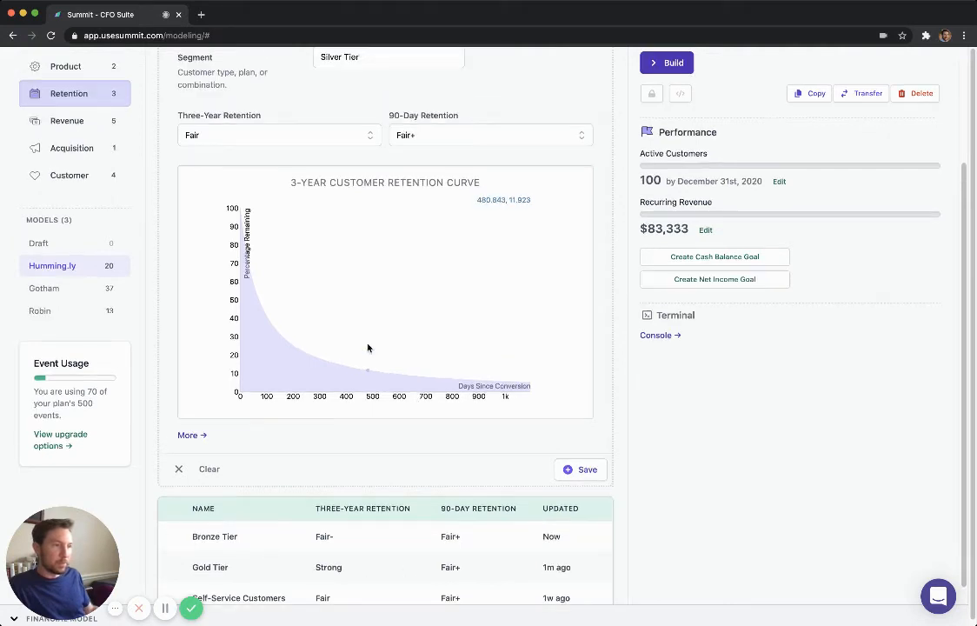
scroll(367, 347, up, 3)
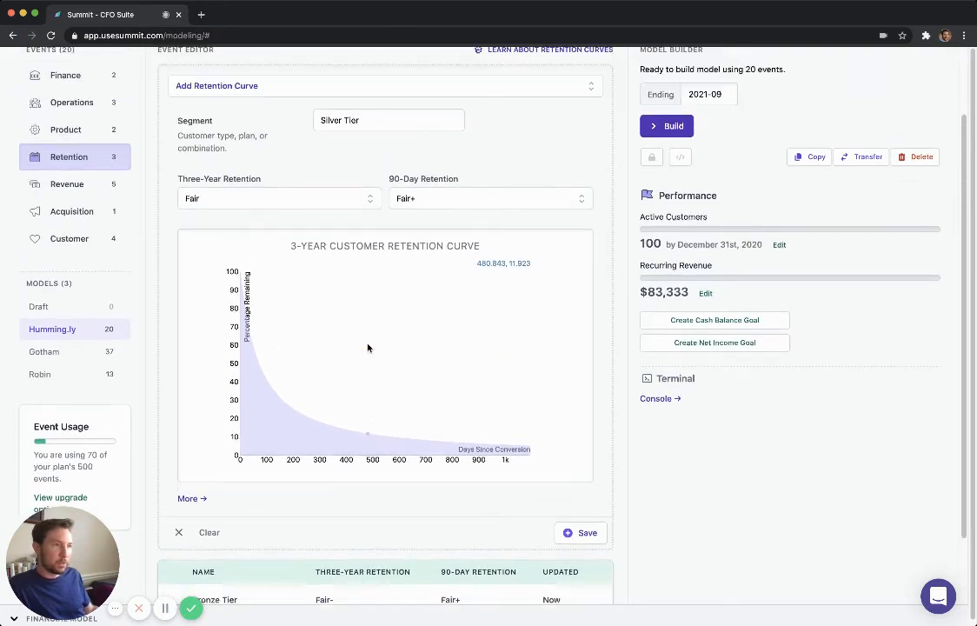
click(425, 196)
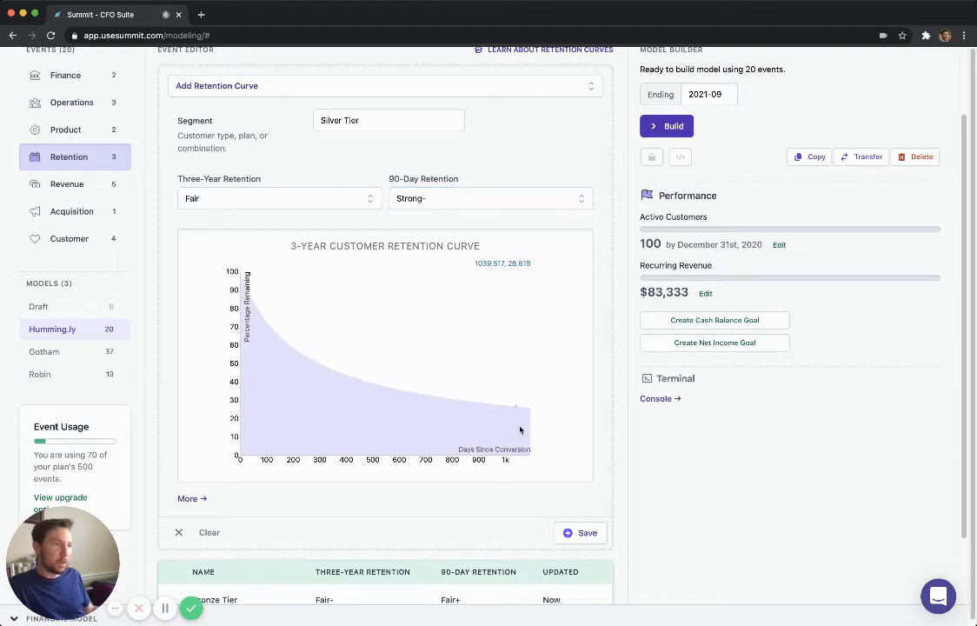
click(580, 533)
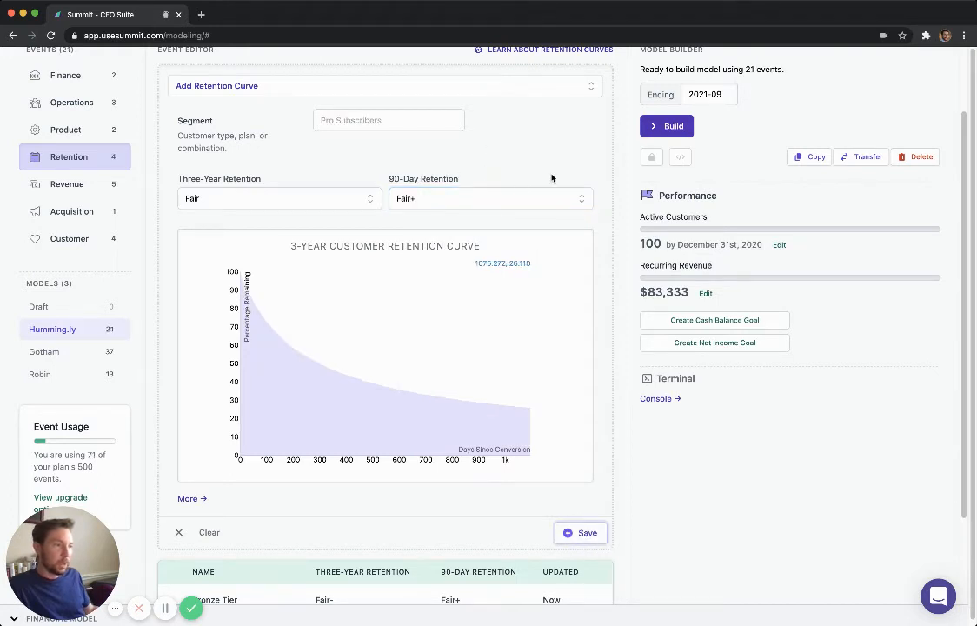
Step: Attach the Silver Tier retention curve to the Silver Tier subscription plan and update the plan
scroll(552, 179, up, 3)
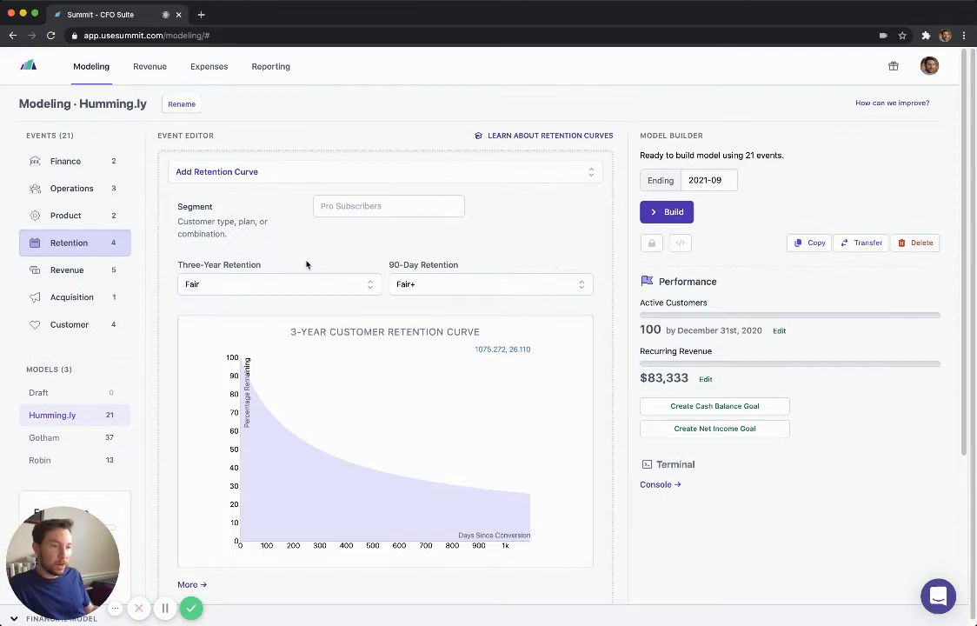
click(95, 271)
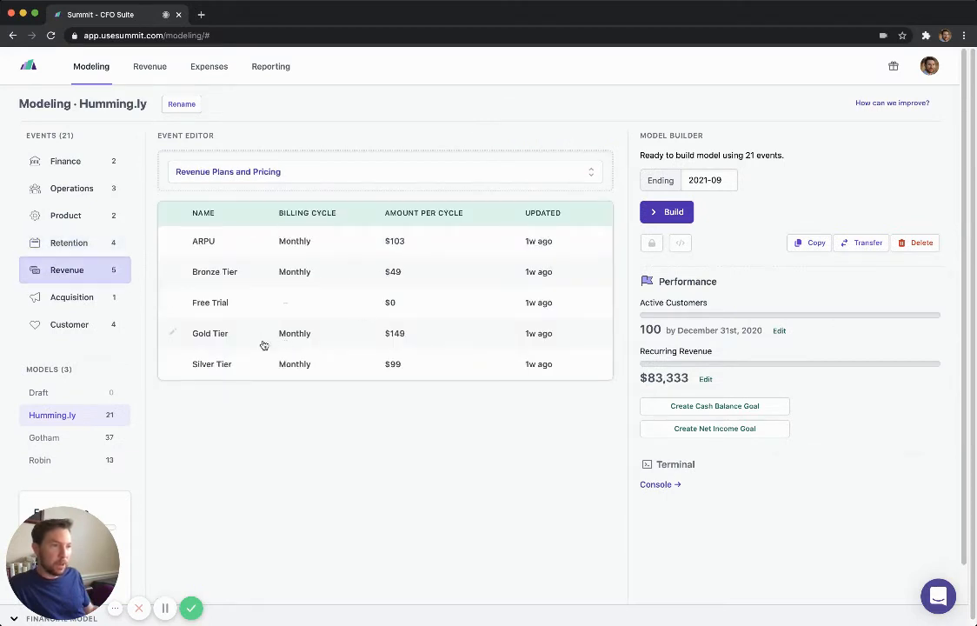
click(283, 365)
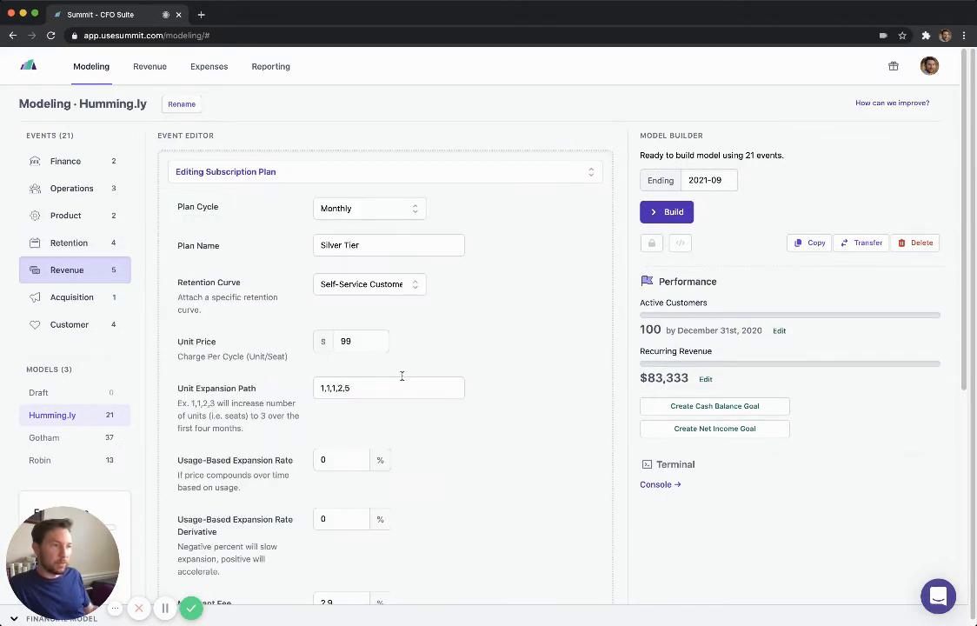
click(411, 286)
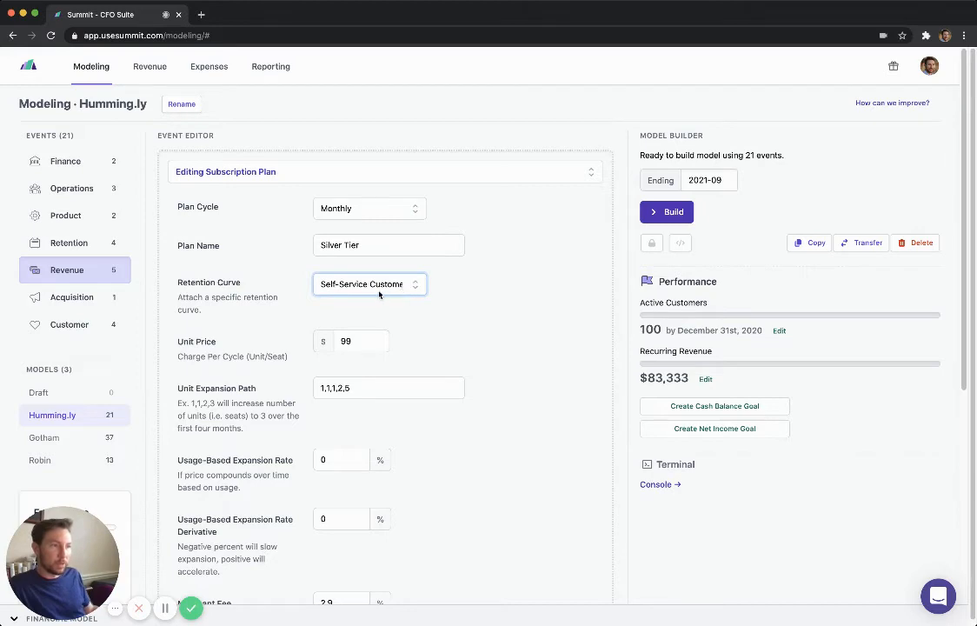
key(Down)
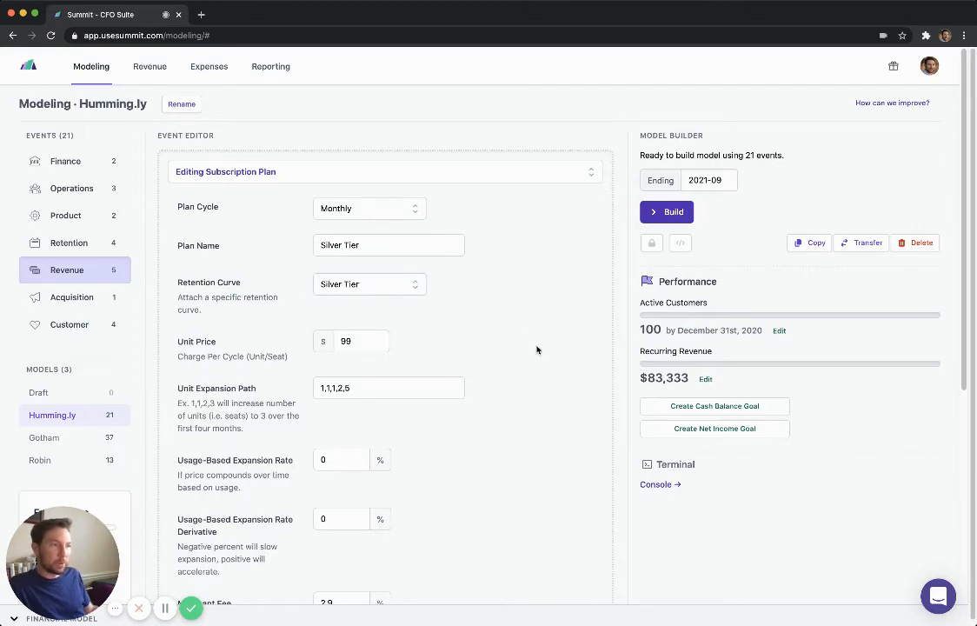
scroll(536, 349, down, 5)
click(578, 389)
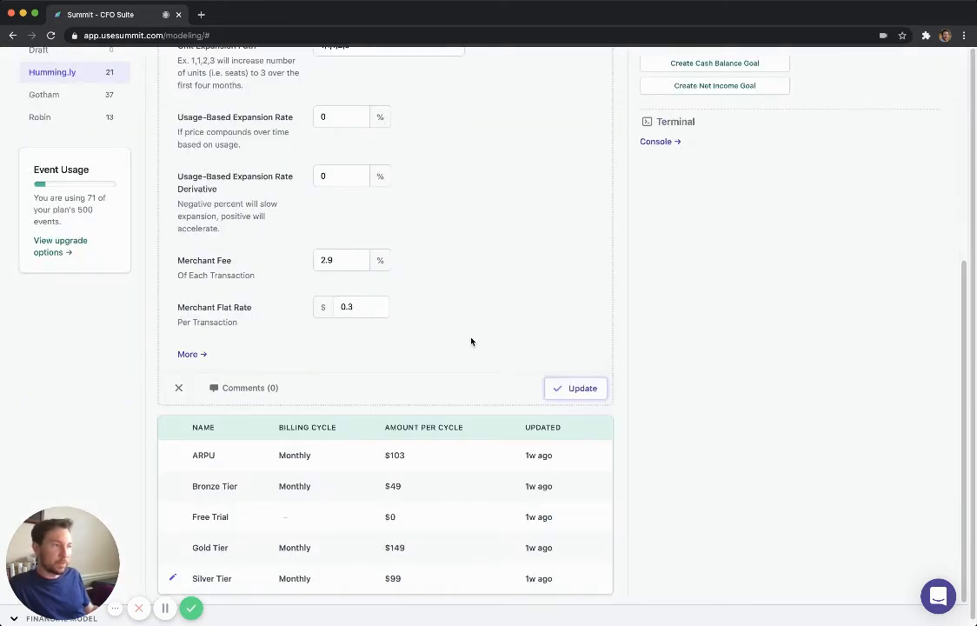
Step: Attach the Gold Tier retention curve to the Gold Tier subscription plan and update the plan
click(263, 557)
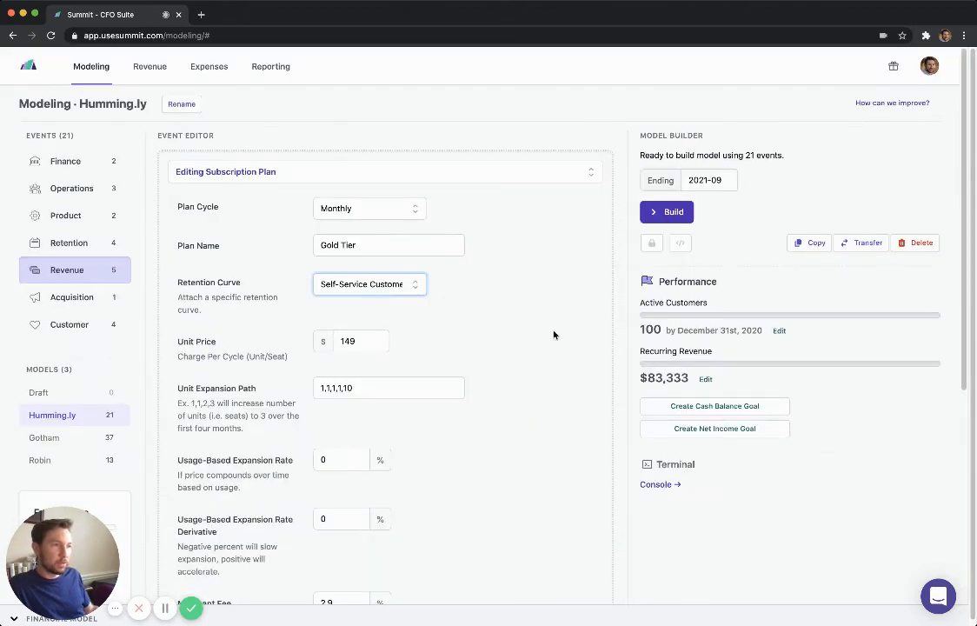
key(Down)
key(Down)
scroll(554, 348, down, 3)
click(580, 508)
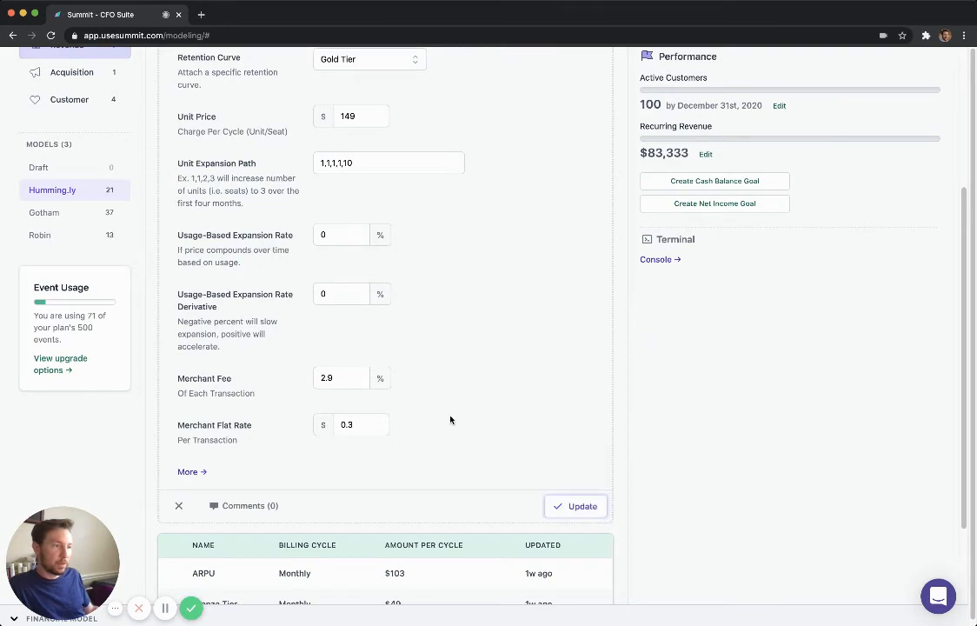
Step: Attach the Bronze Tier retention curve to the Bronze Tier subscription plan and update the plan
scroll(177, 517, down, 3)
click(196, 488)
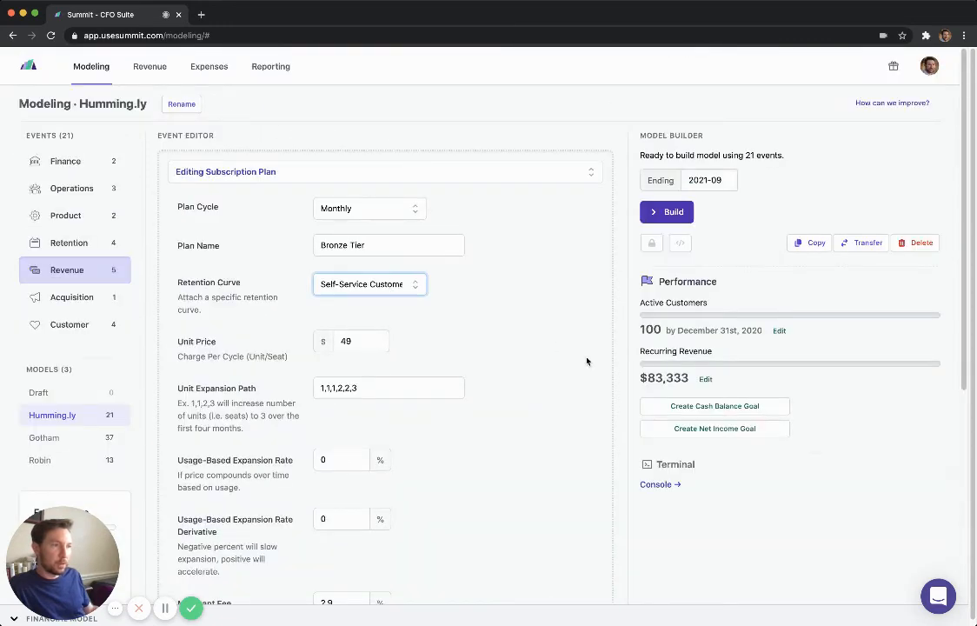
key(Down)
scroll(587, 361, down, 5)
click(580, 388)
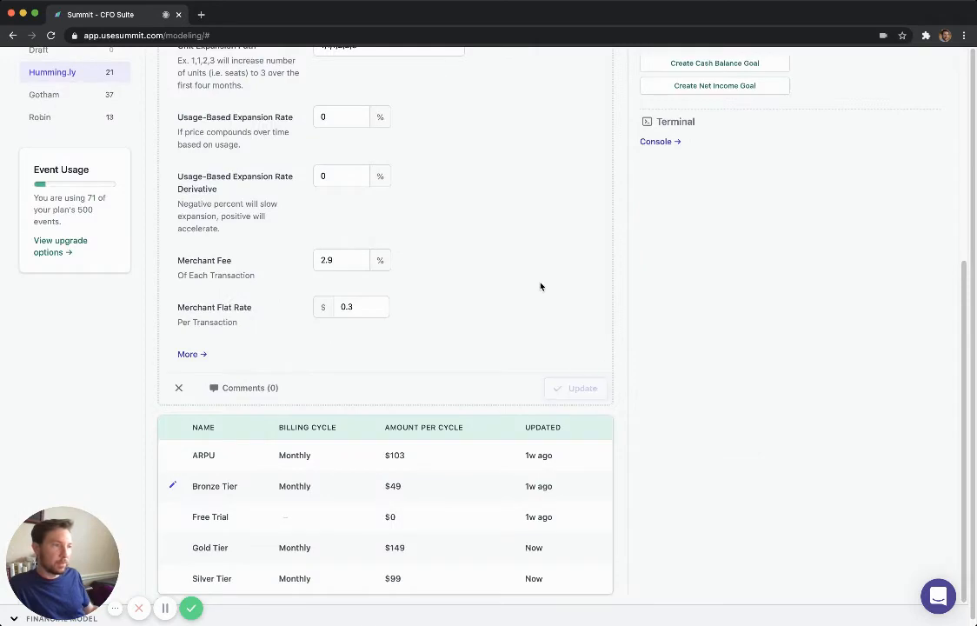
Step: Build the Humming.ly model and review its monthly figures across the whole forecast period
scroll(510, 317, up, 5)
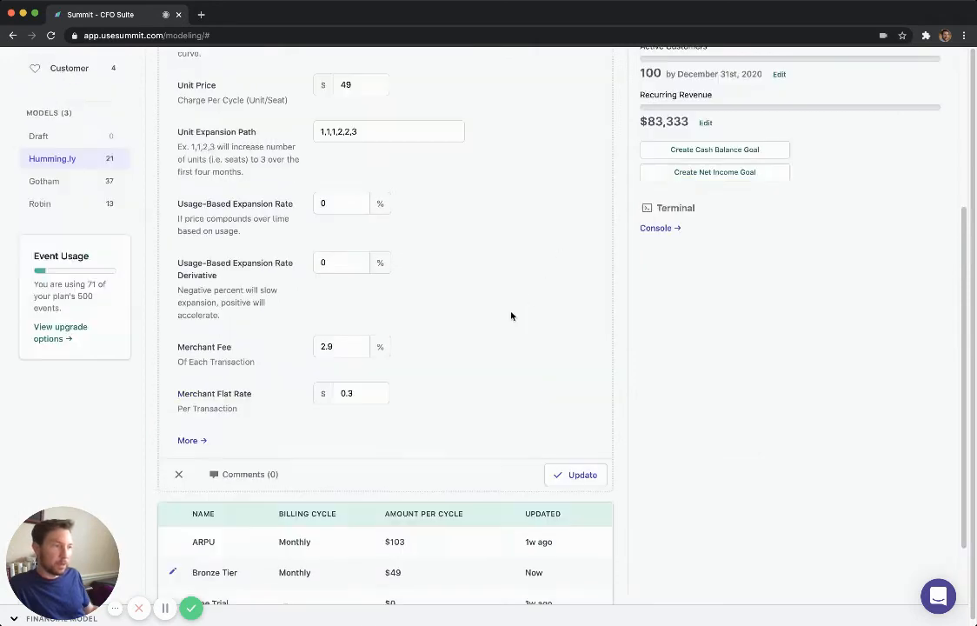
click(674, 214)
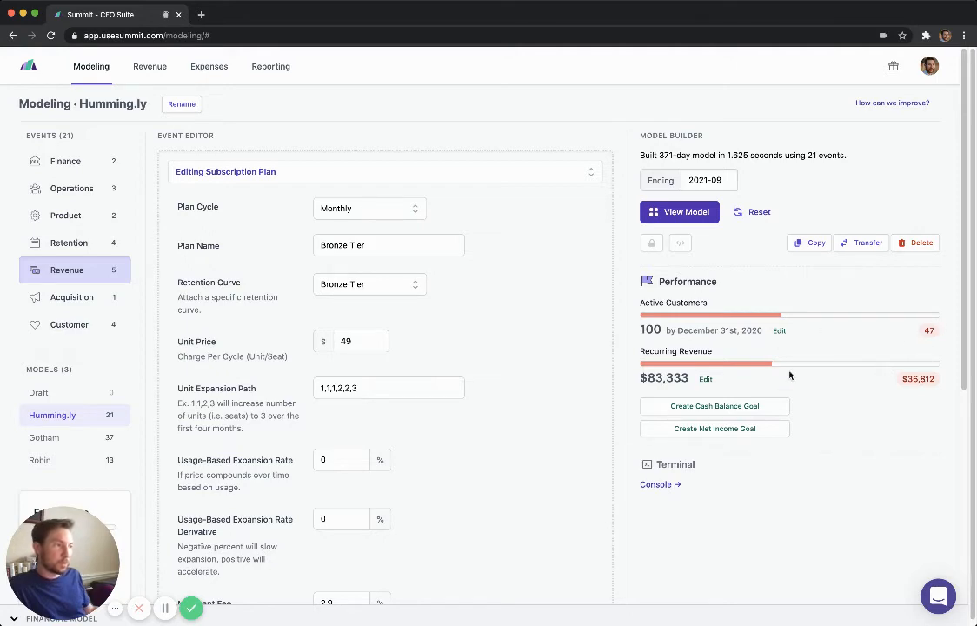
click(682, 213)
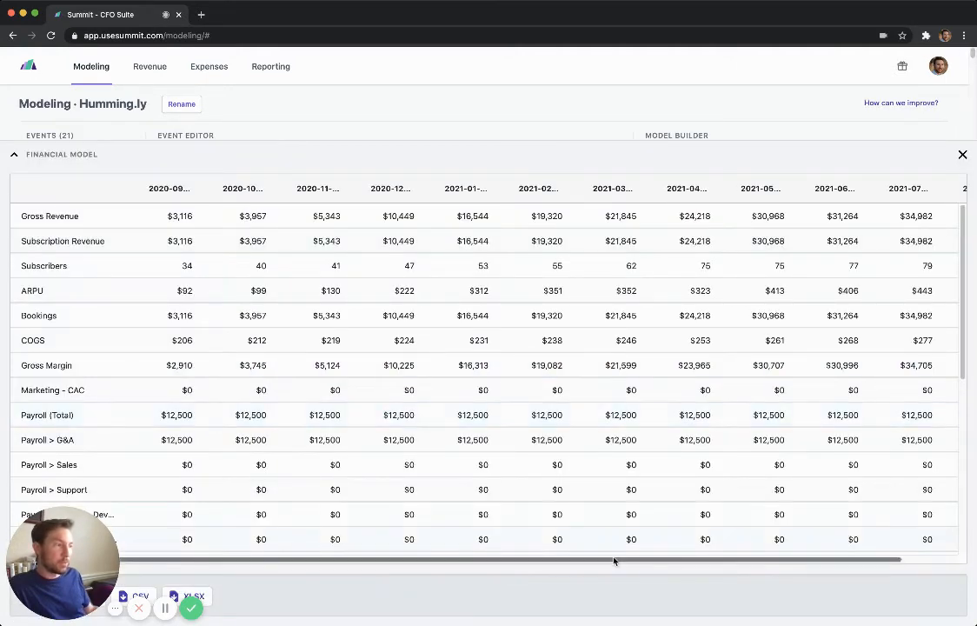
drag(651, 560, 793, 585)
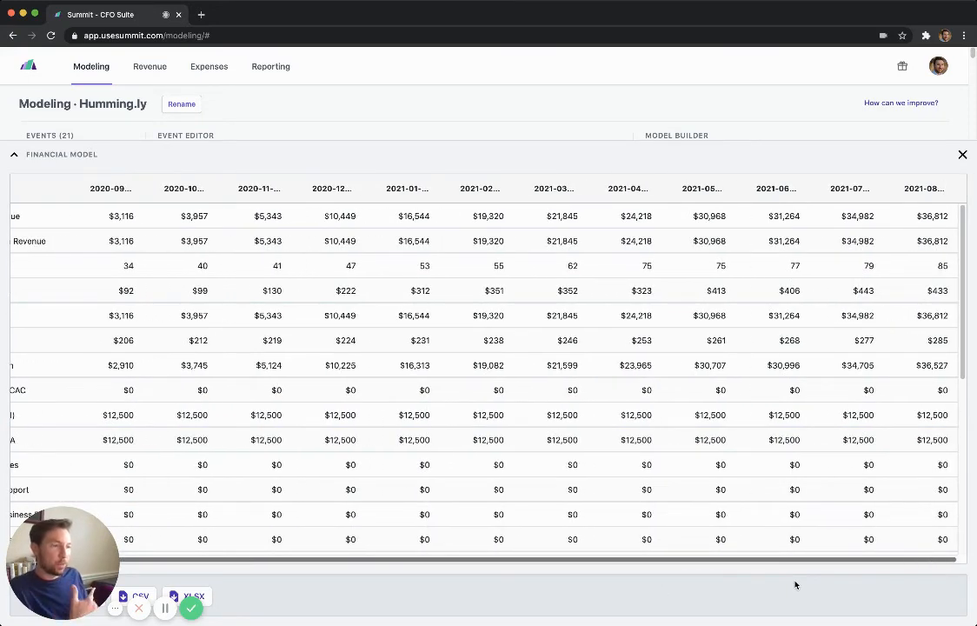
scroll(665, 545, left, 3)
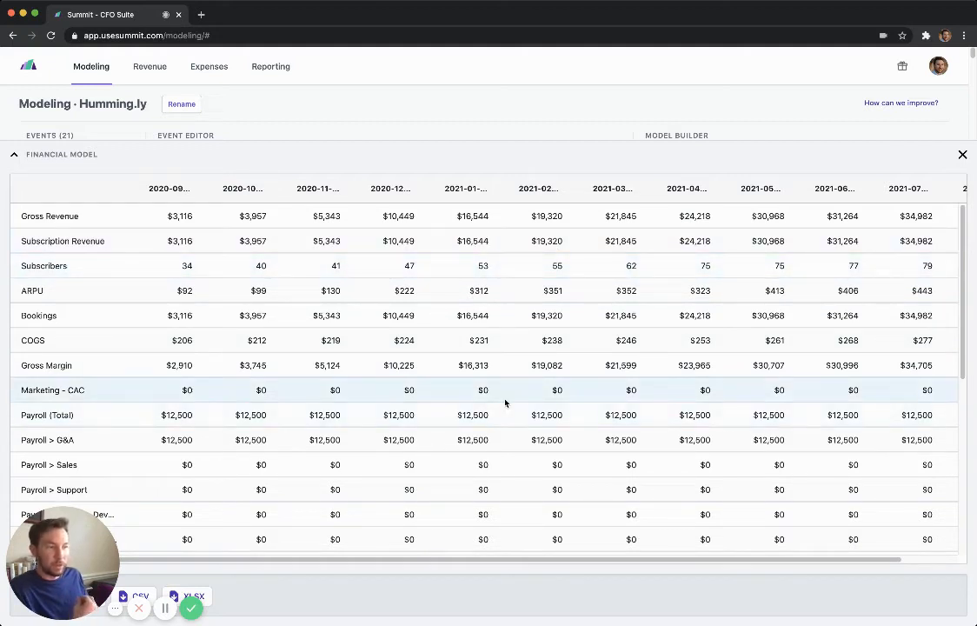
click(962, 154)
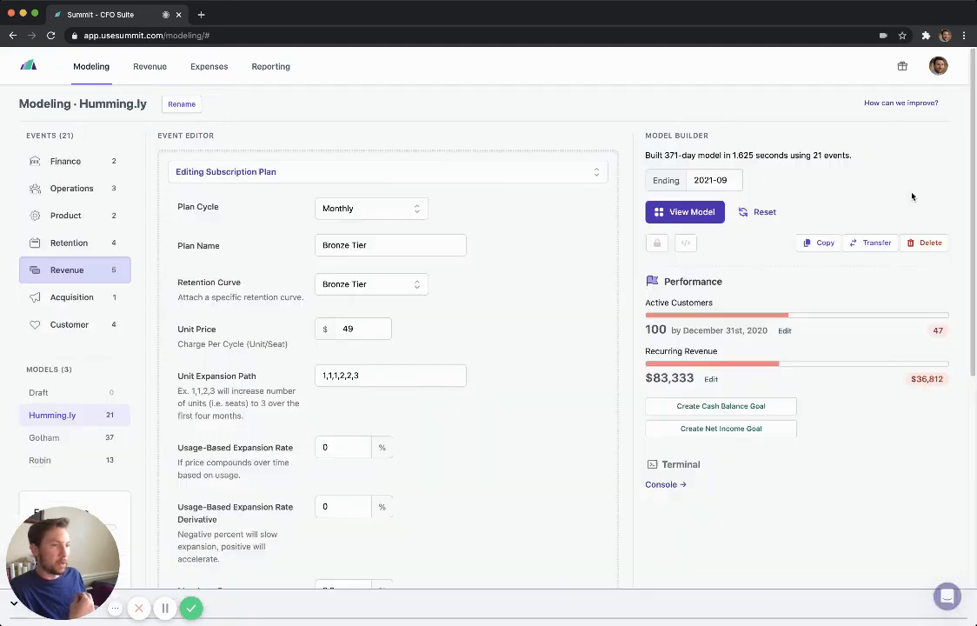
Step: Examine where the Inbound Traffic channel sends its conversions and how the Free Trial converts to the paid tiers
click(104, 297)
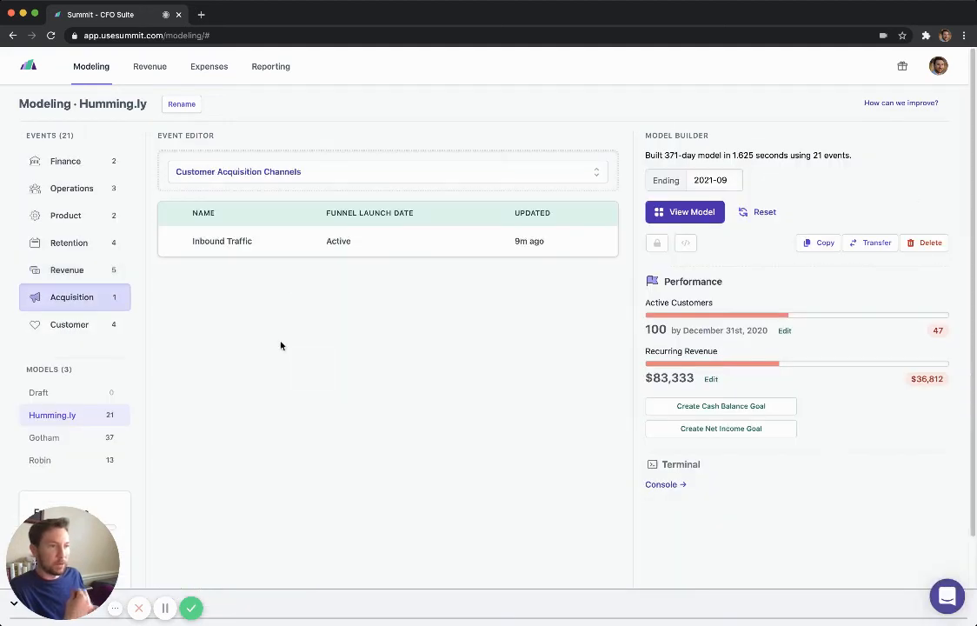
click(318, 242)
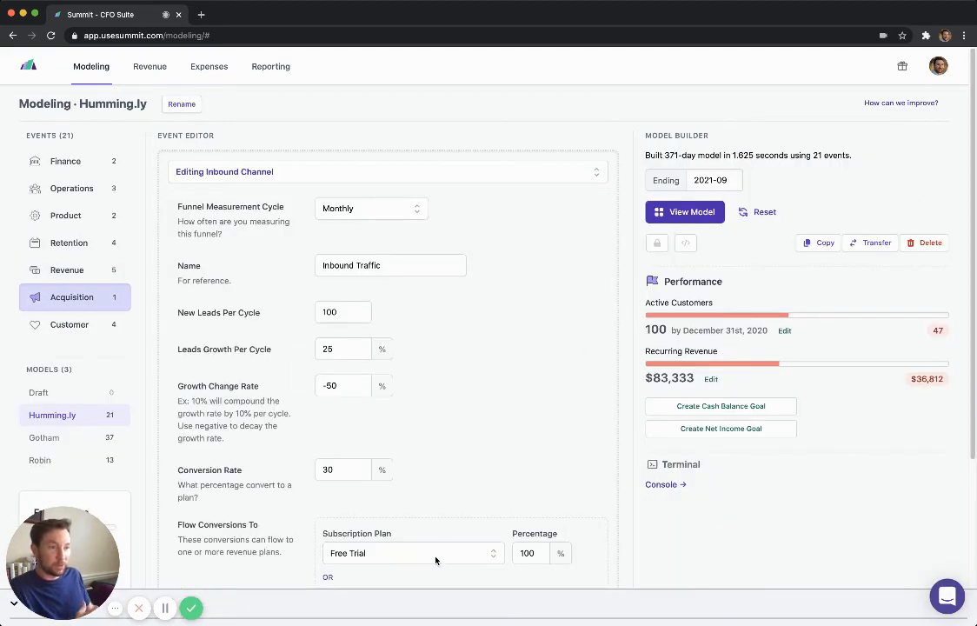
click(60, 269)
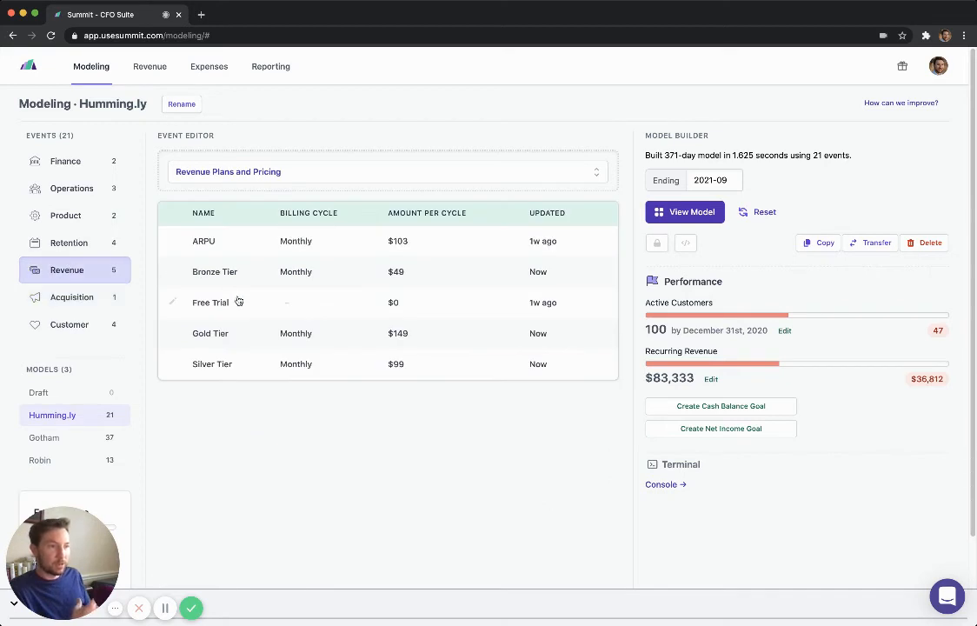
click(212, 303)
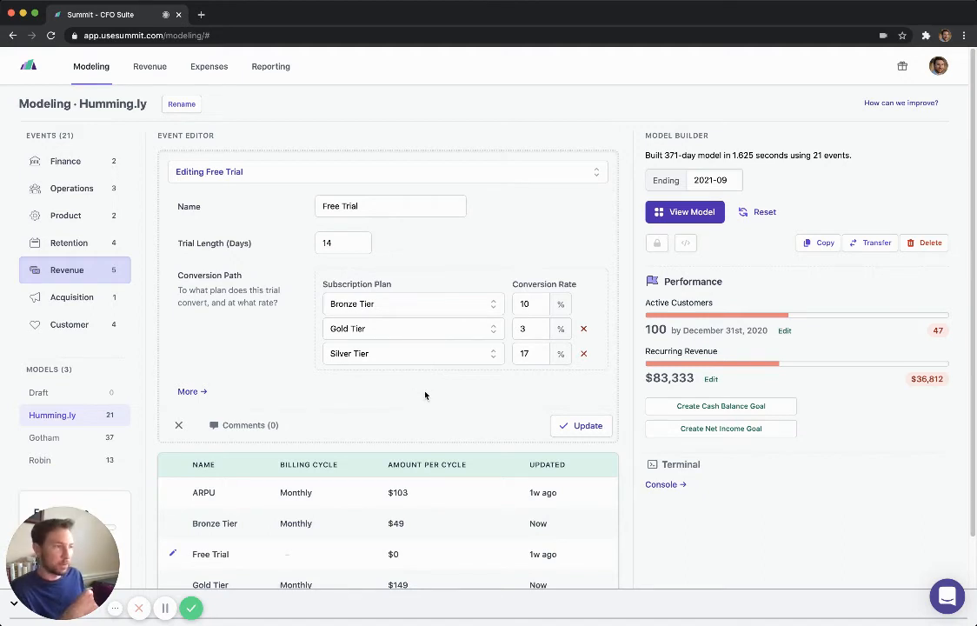
click(178, 427)
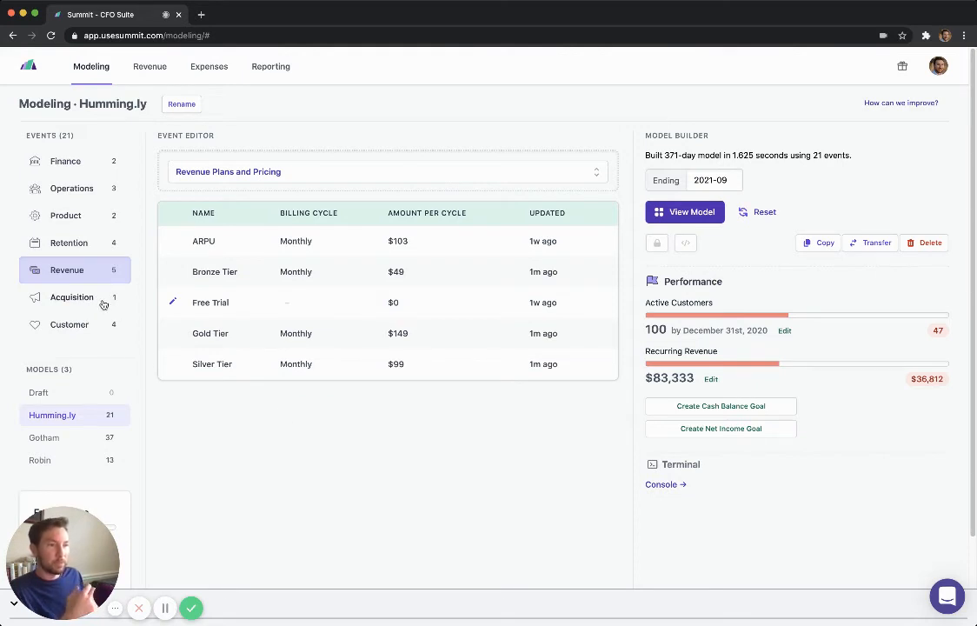
Step: Start a new pipeline stage named Demo Presented with 21 days in stage
click(235, 172)
click(346, 205)
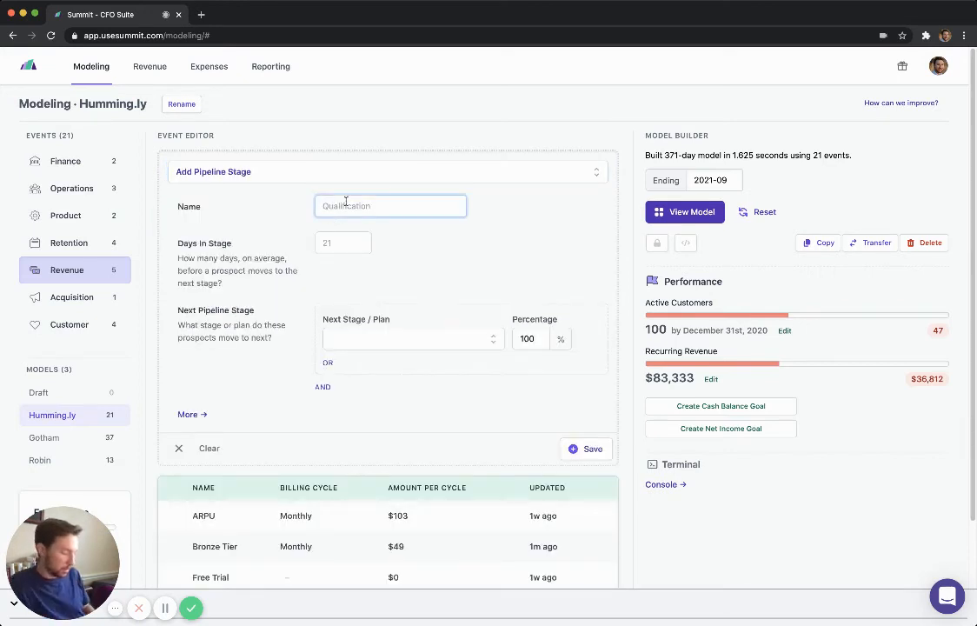
text(Demo Presented)
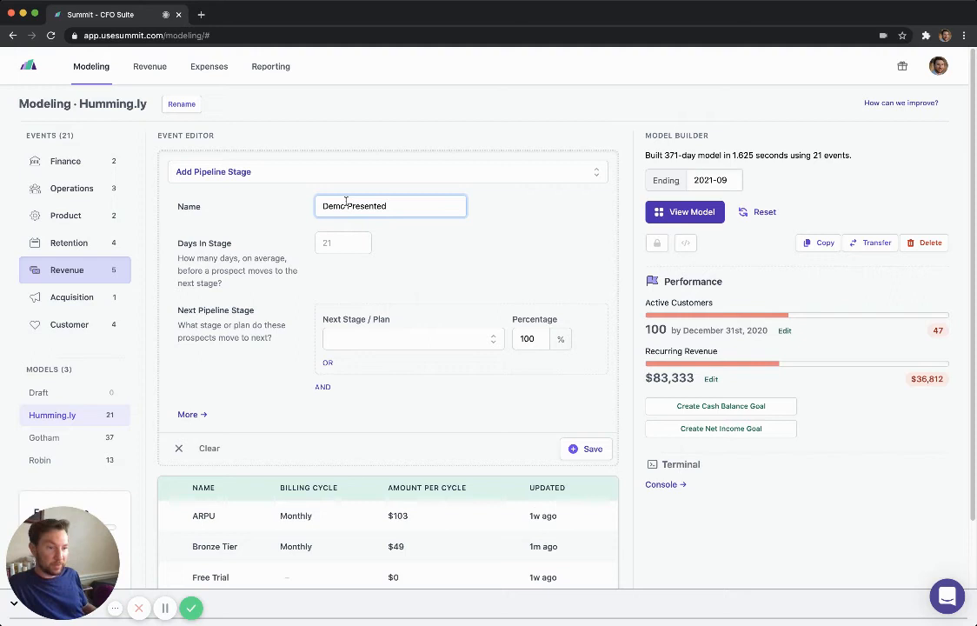
key(Tab)
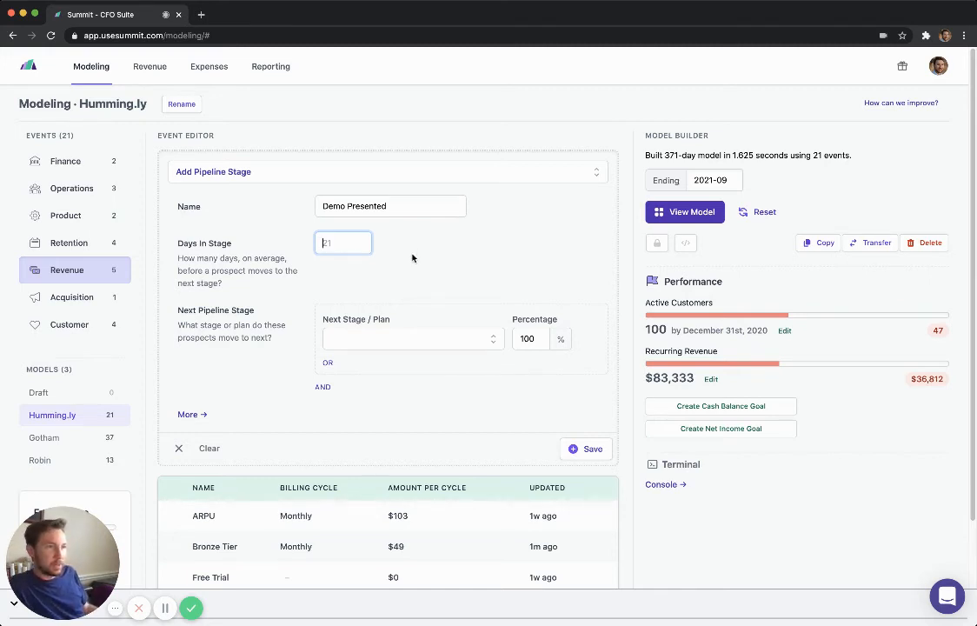
text(21)
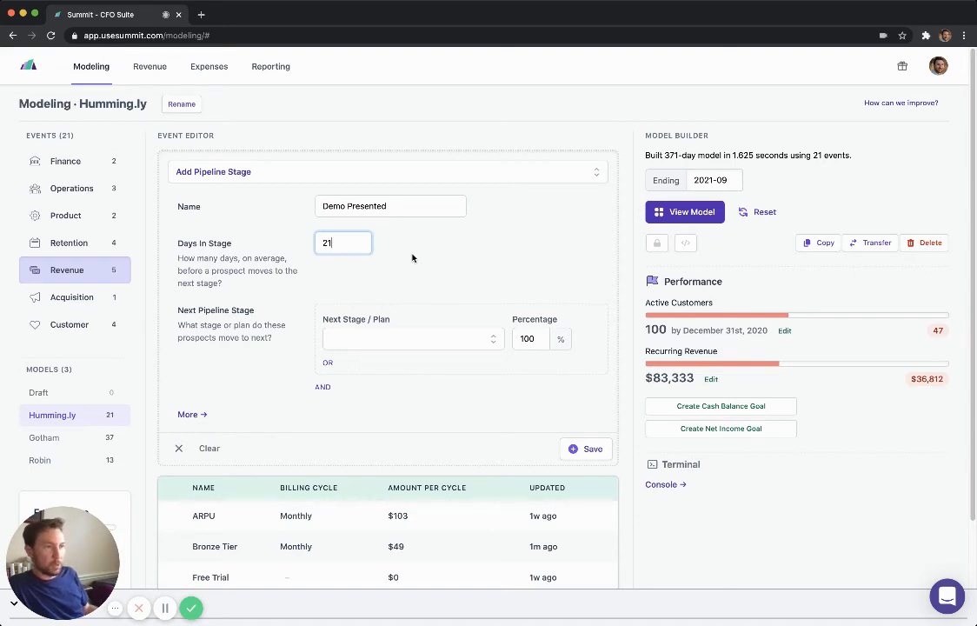
click(460, 294)
Step: Move 30% of Demo Presented prospects on to the Gold Tier plan and save the stage
click(439, 339)
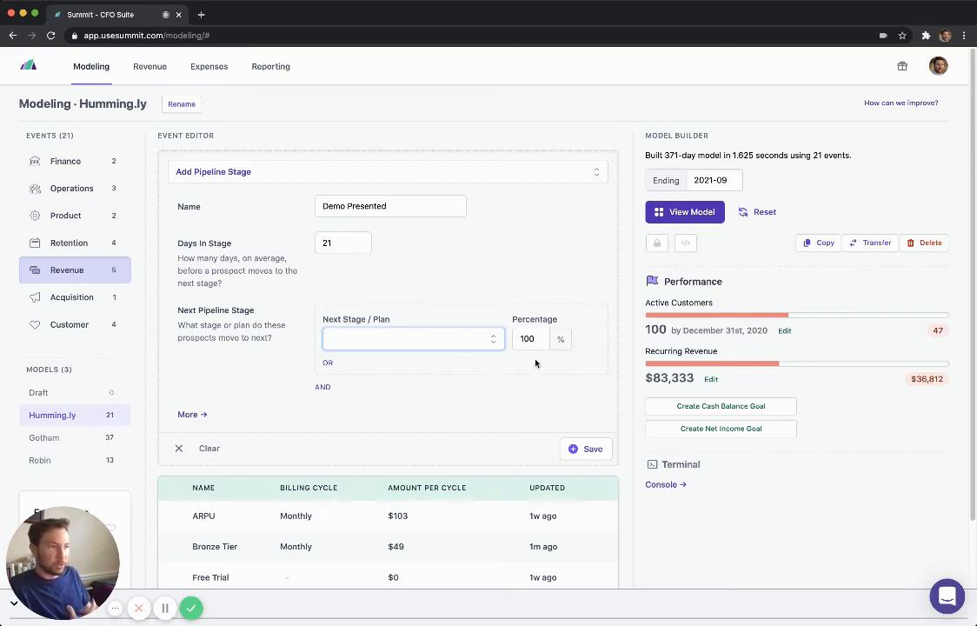
key(g)
key(Tab)
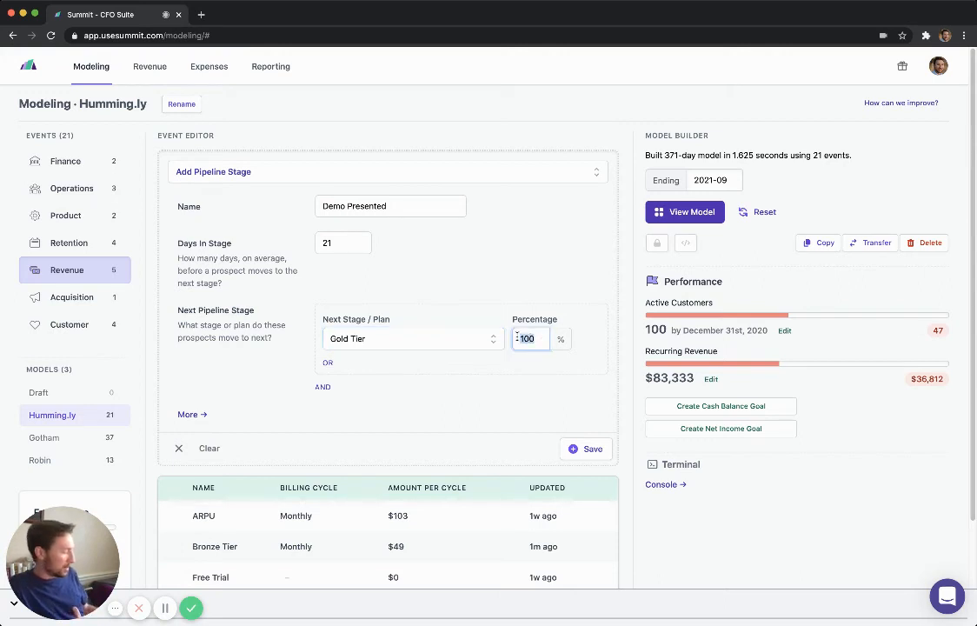
text(30)
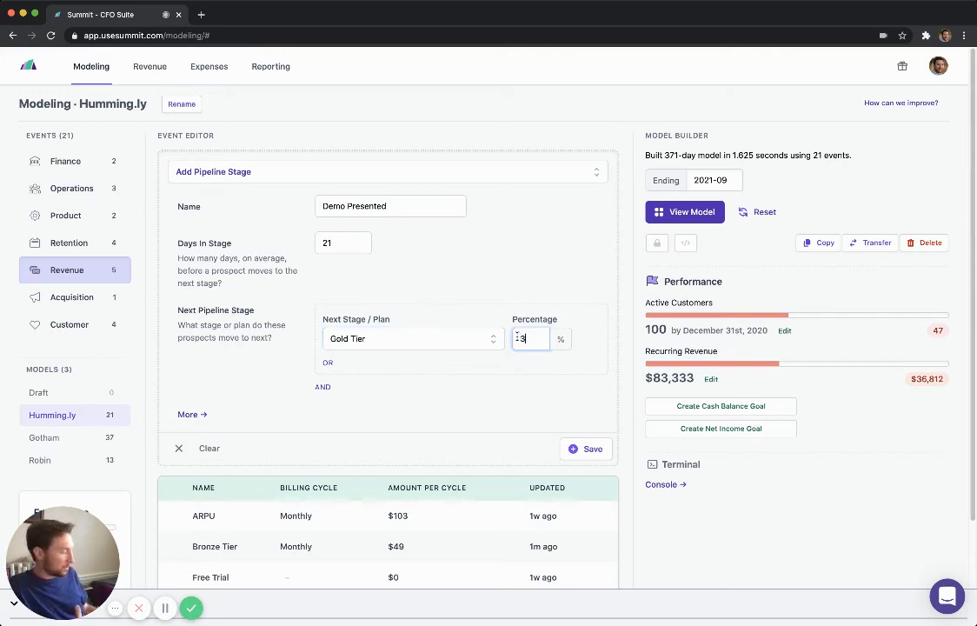
click(584, 449)
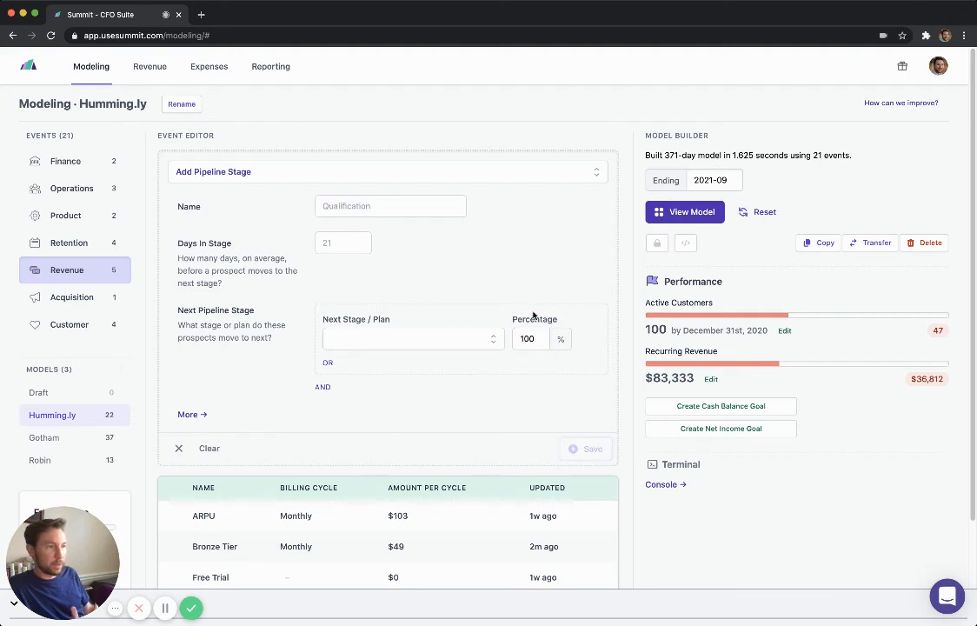
Step: Reopen the Demo Presented stage and check its settings and how an alternative next stage can be added
scroll(512, 259, down, 2)
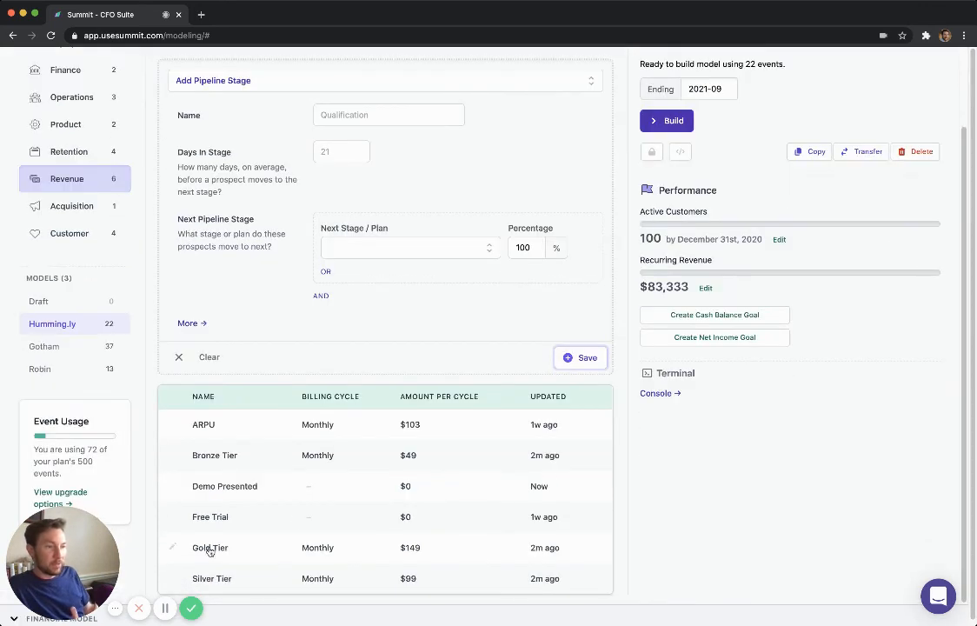
click(249, 491)
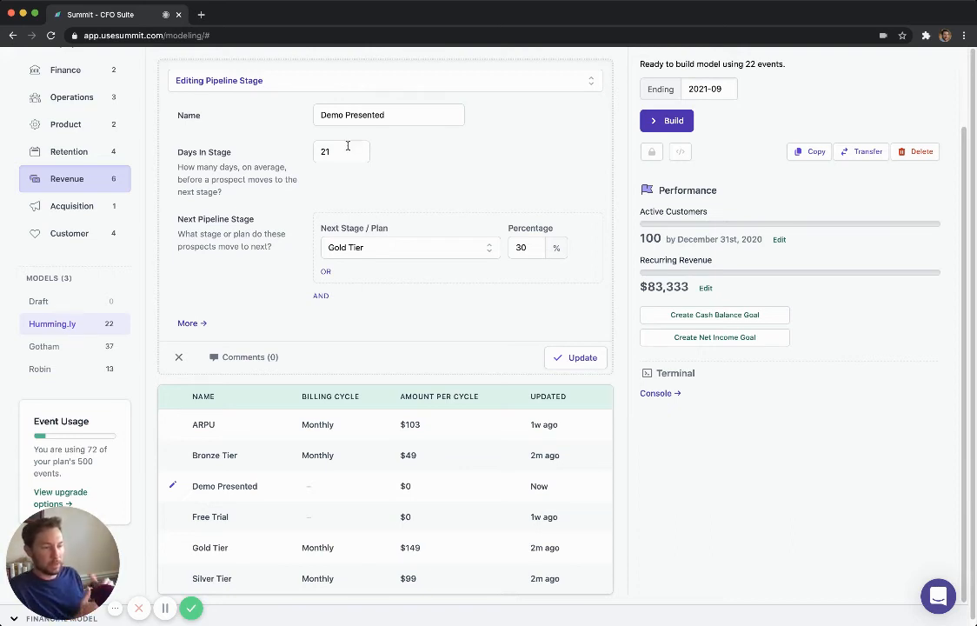
click(328, 273)
click(584, 251)
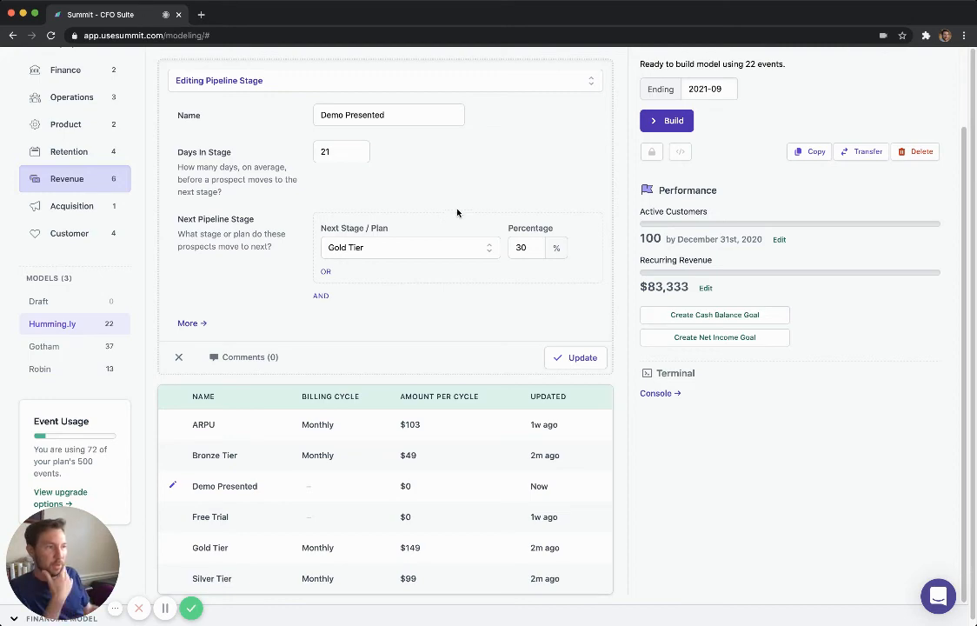
scroll(419, 246, up, 2)
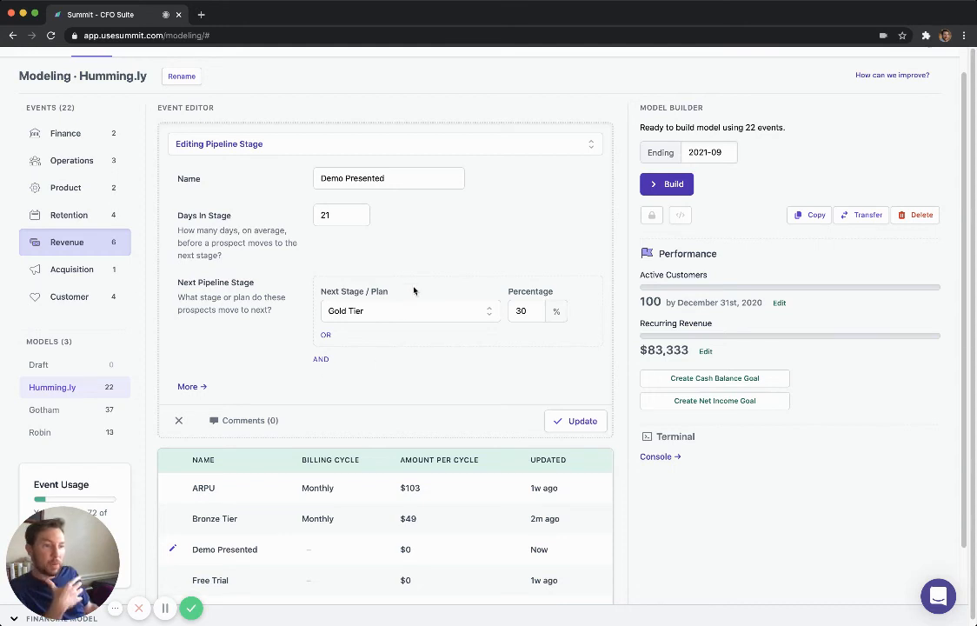
scroll(500, 249, down, 2)
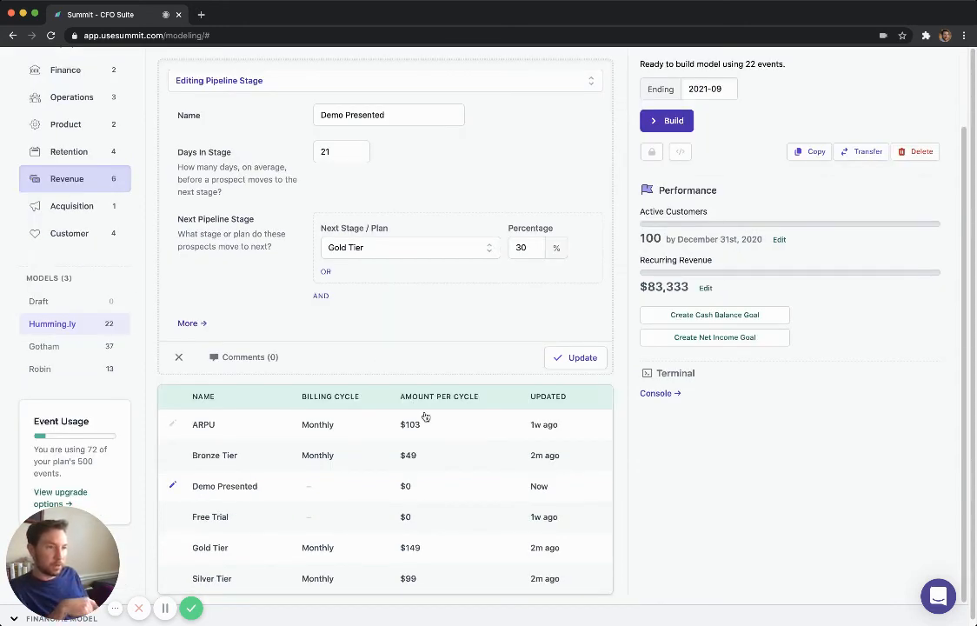
Step: Add an alternative conversion destination to the Inbound Traffic channel and set the Free Trial share to 50%
click(75, 206)
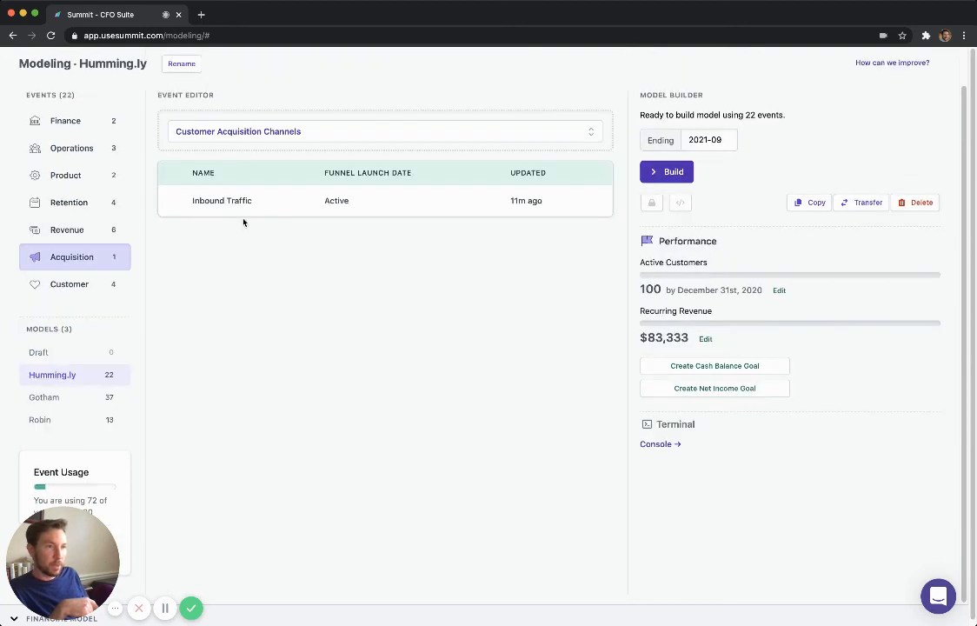
click(337, 202)
scroll(513, 313, down, 2)
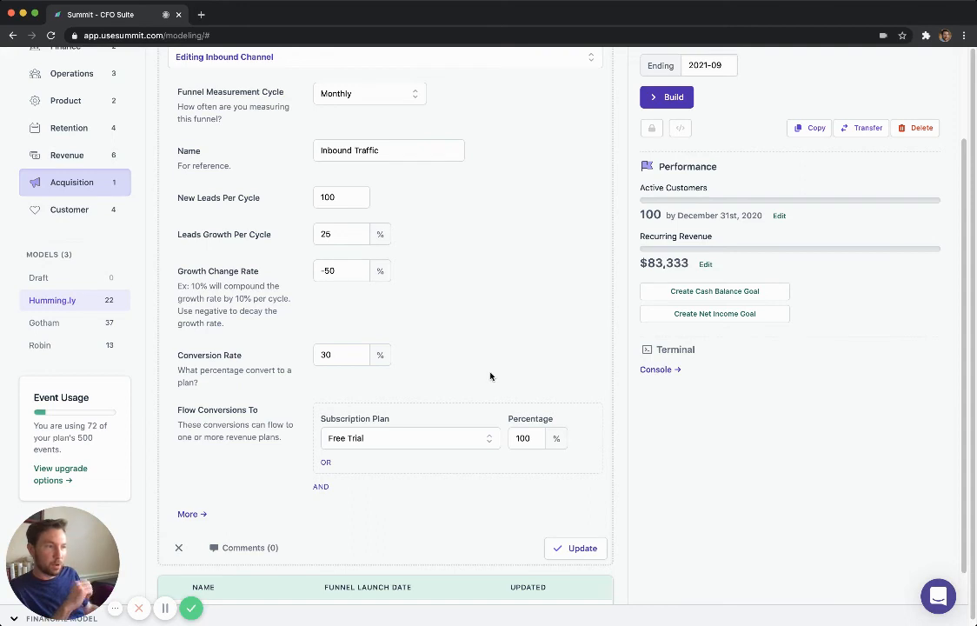
click(326, 464)
scroll(431, 497, down, 1)
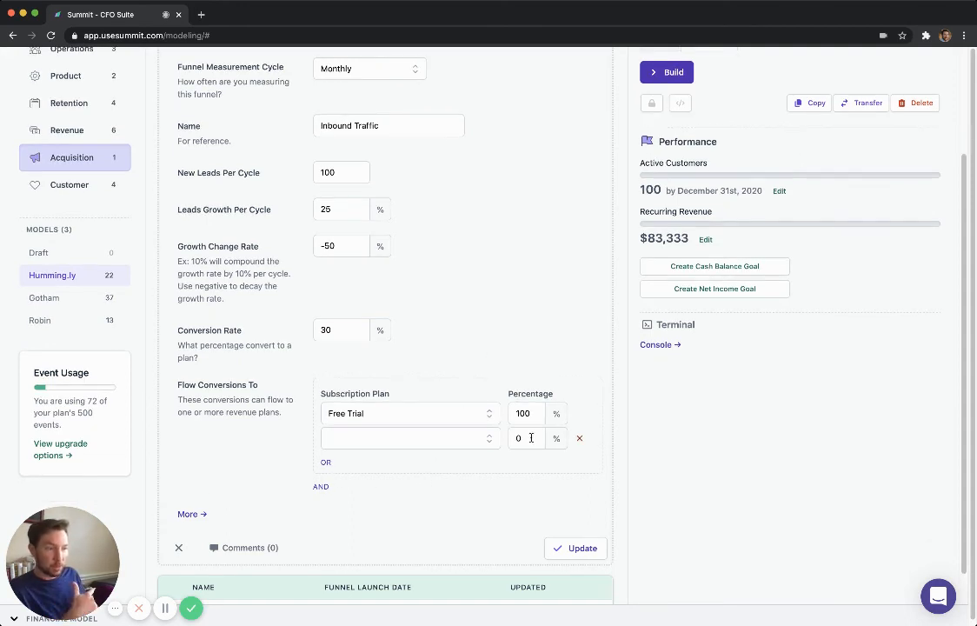
drag(532, 413, 514, 411)
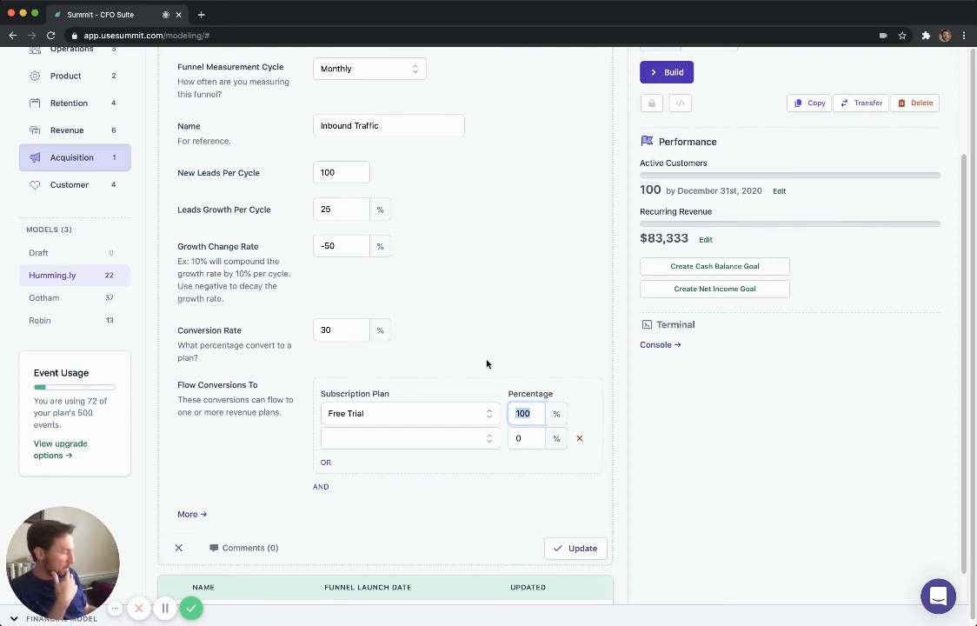
text(50)
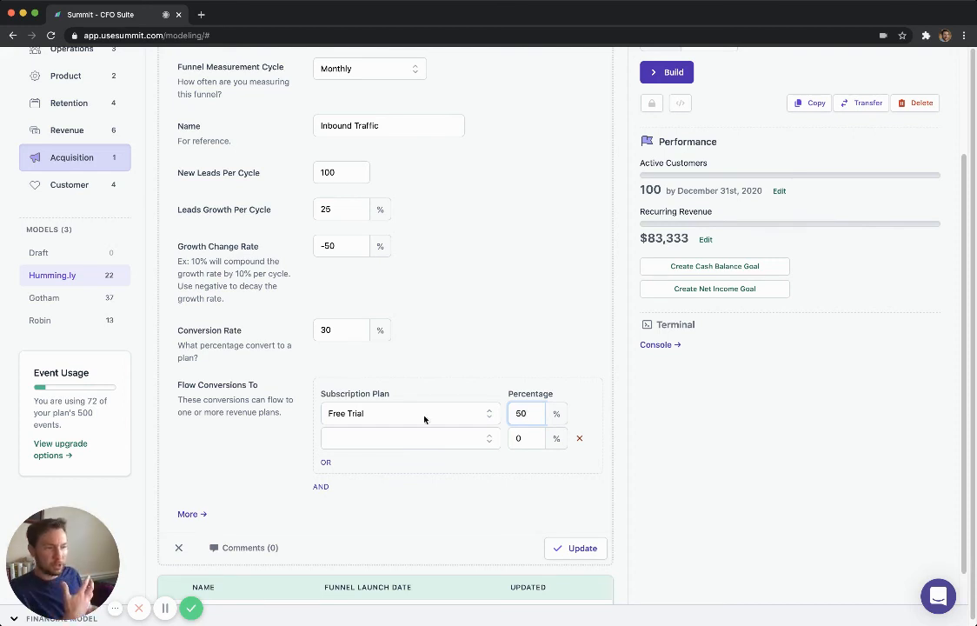
Step: Send 50% of the Inbound Traffic conversions to Demo Presented and update the channel
click(414, 437)
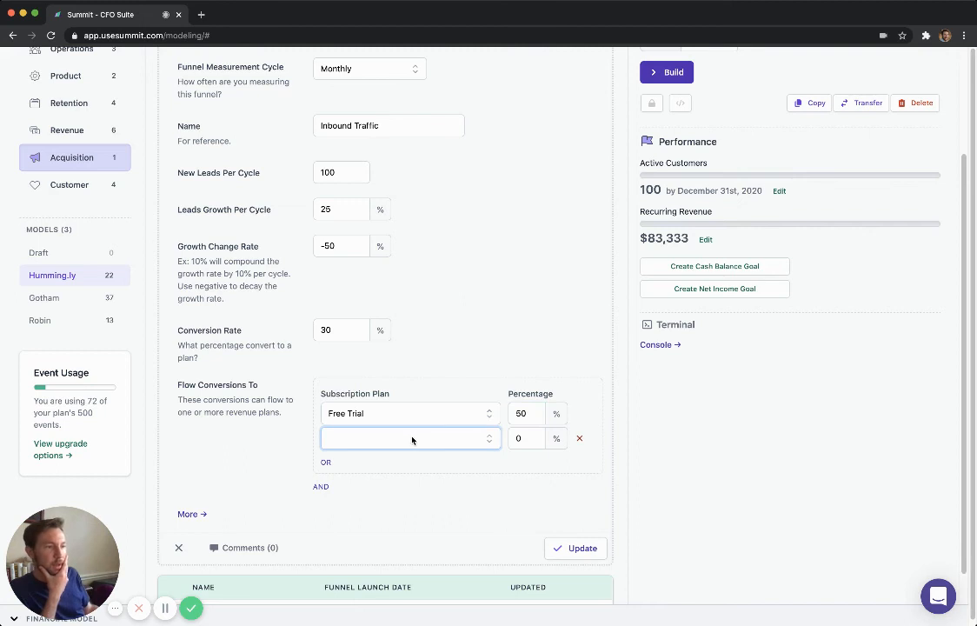
click(408, 467)
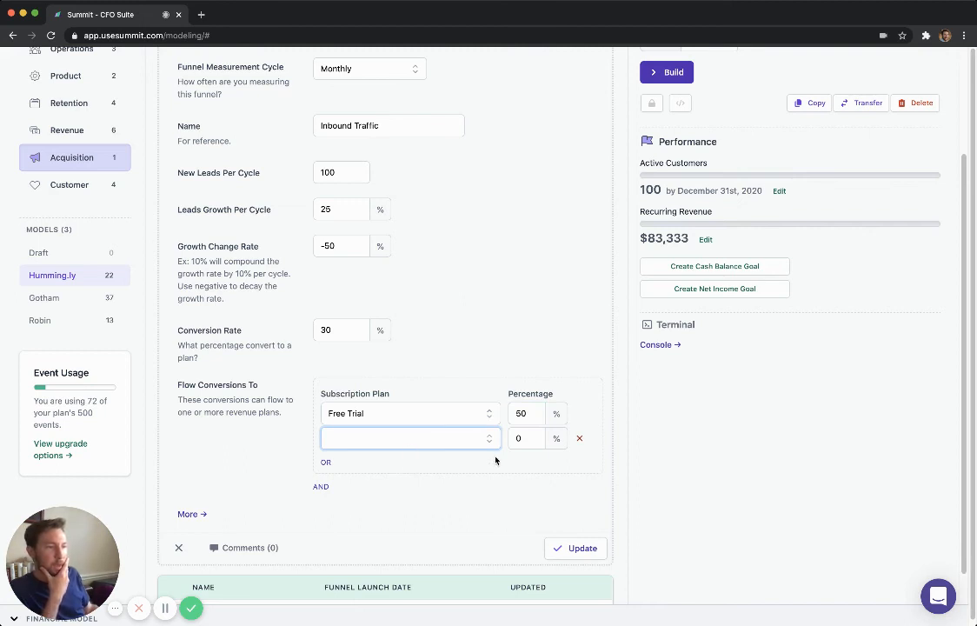
drag(531, 439, 481, 440)
text(50)
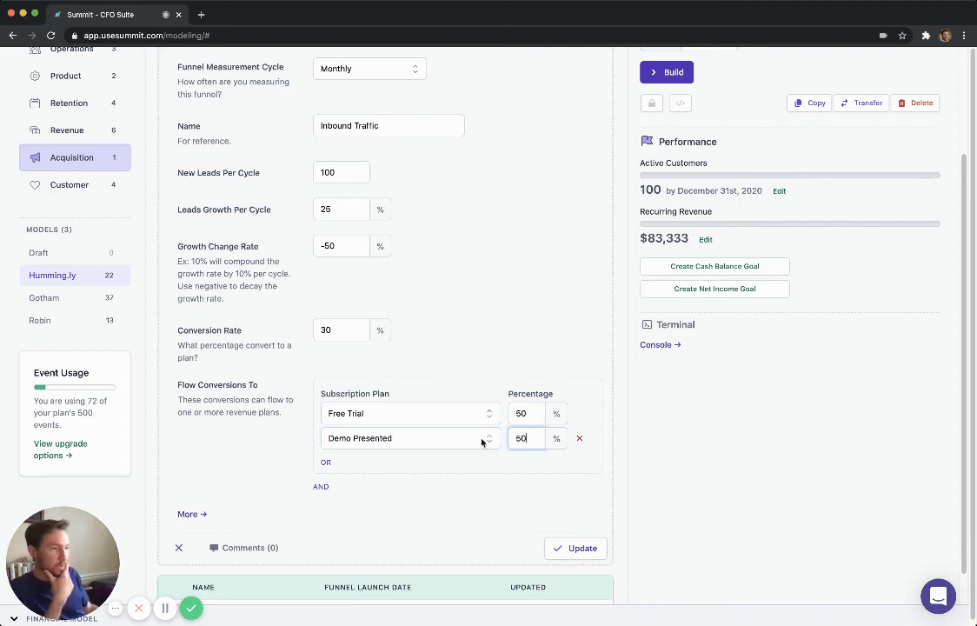
click(510, 351)
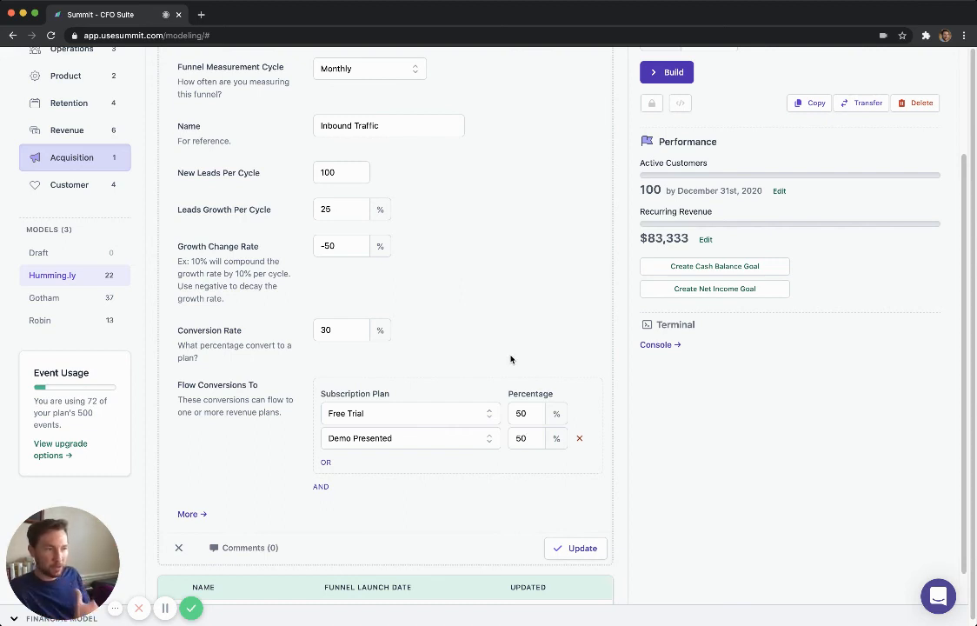
click(578, 548)
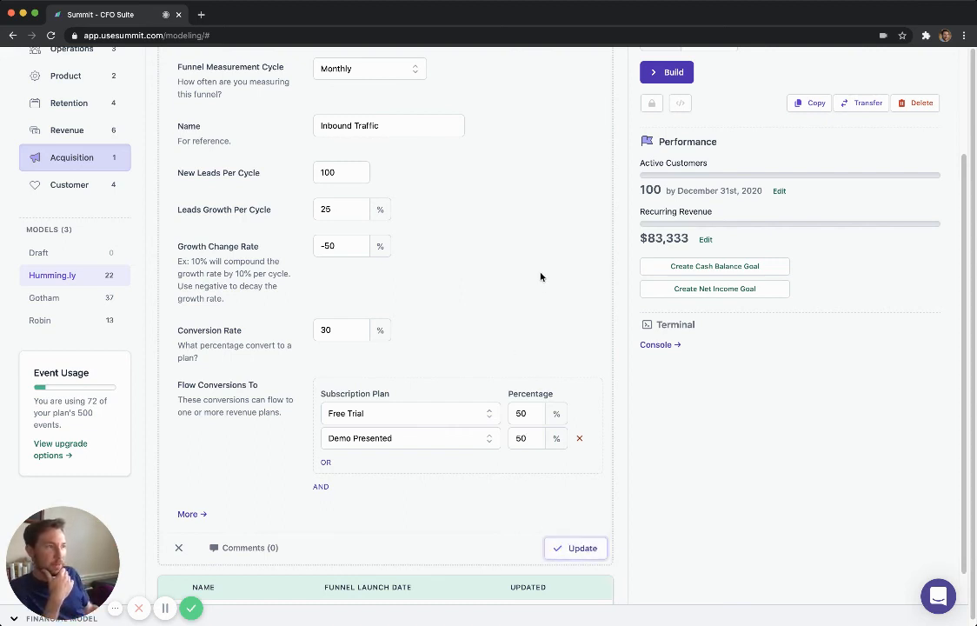
Step: Build the Humming.ly model with the revised Inbound Traffic channel and the Demo Presented stage
scroll(531, 271, up, 3)
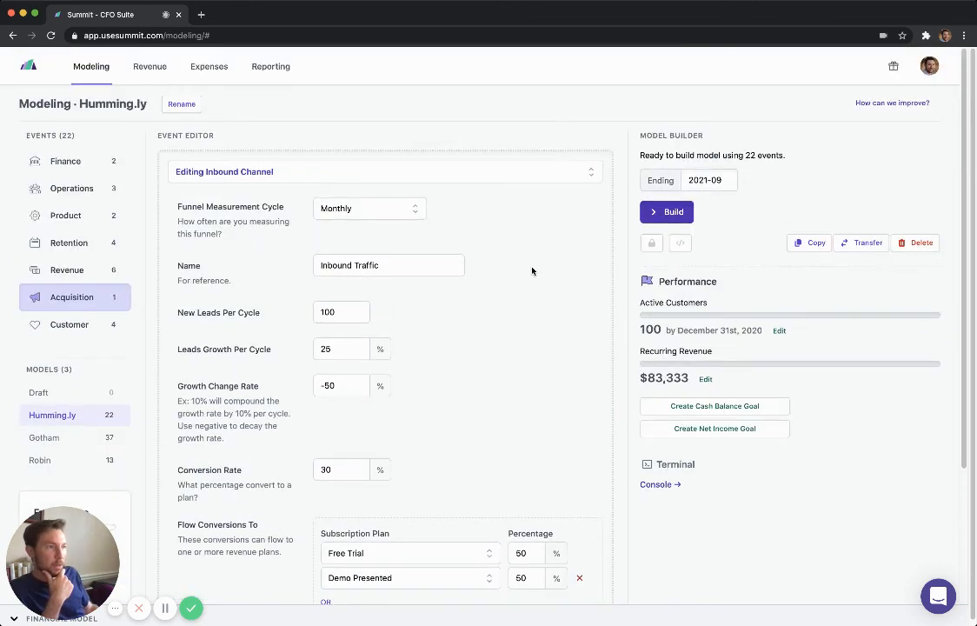
click(677, 215)
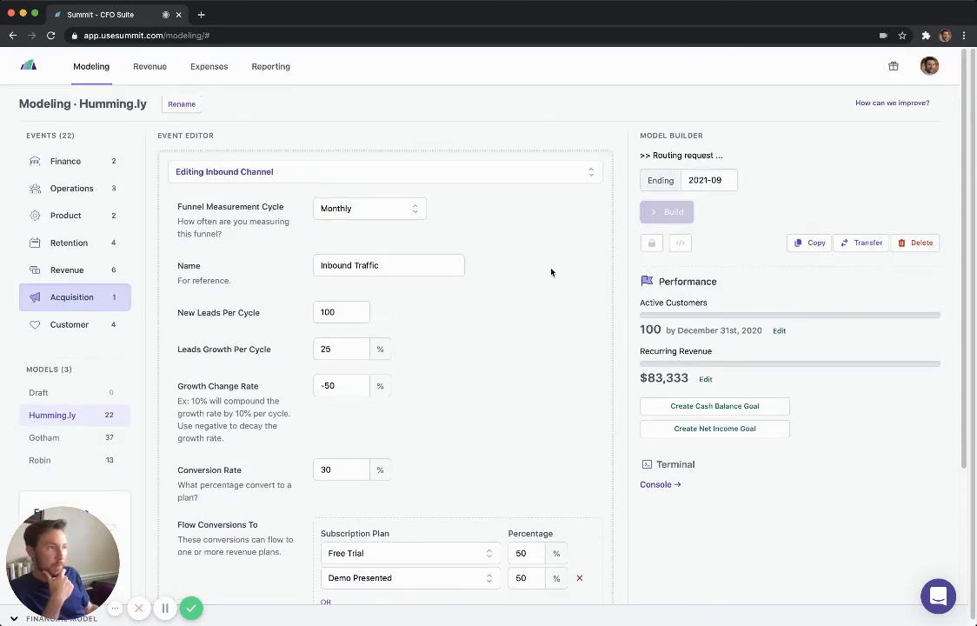